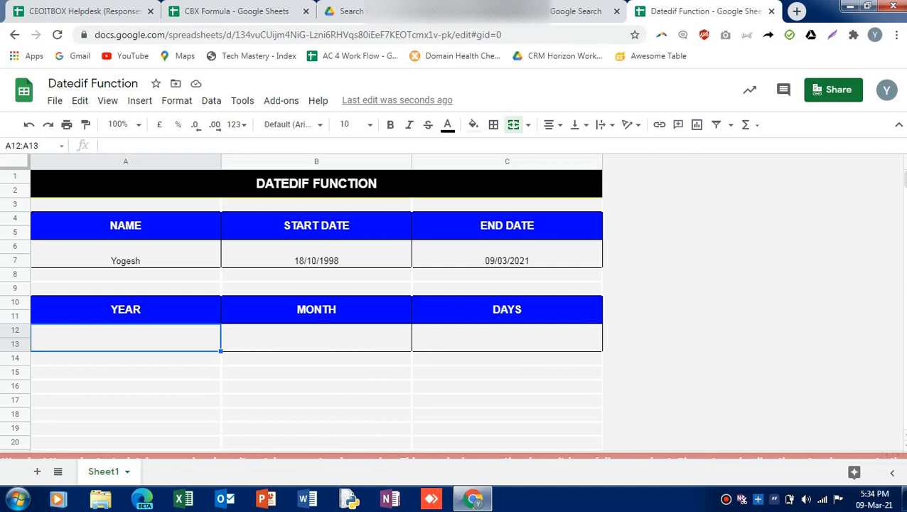
pyautogui.click(126, 253)
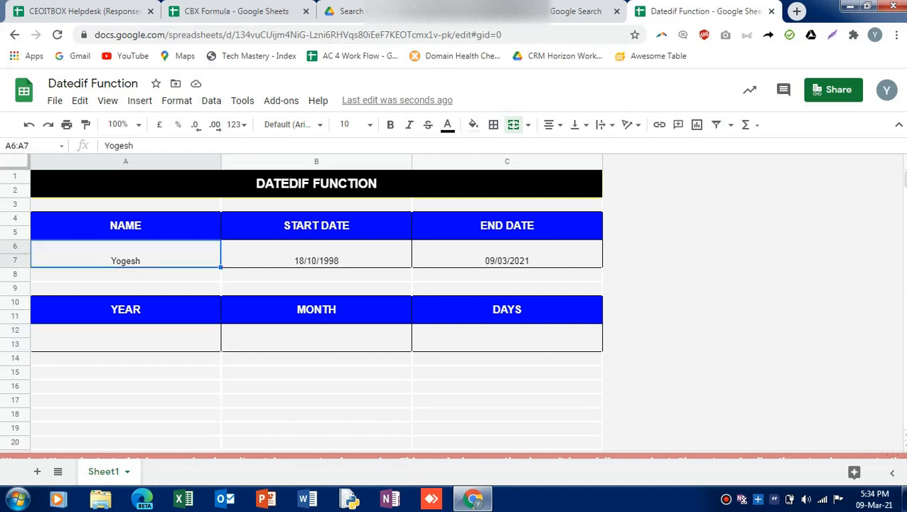
pyautogui.click(316, 253)
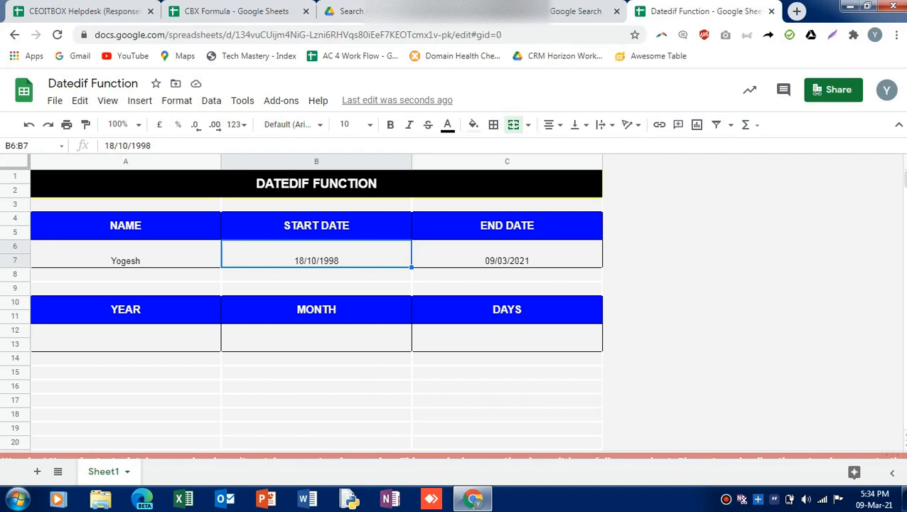
pyautogui.click(507, 253)
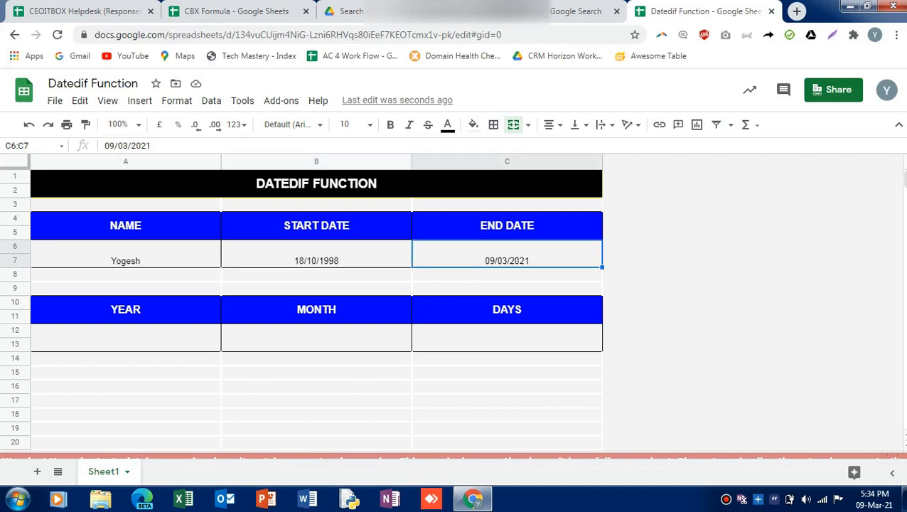
# Step: Change the END DATE header in C4 to read "END DATE / TODAY()"
pyautogui.doubleClick(507, 226)
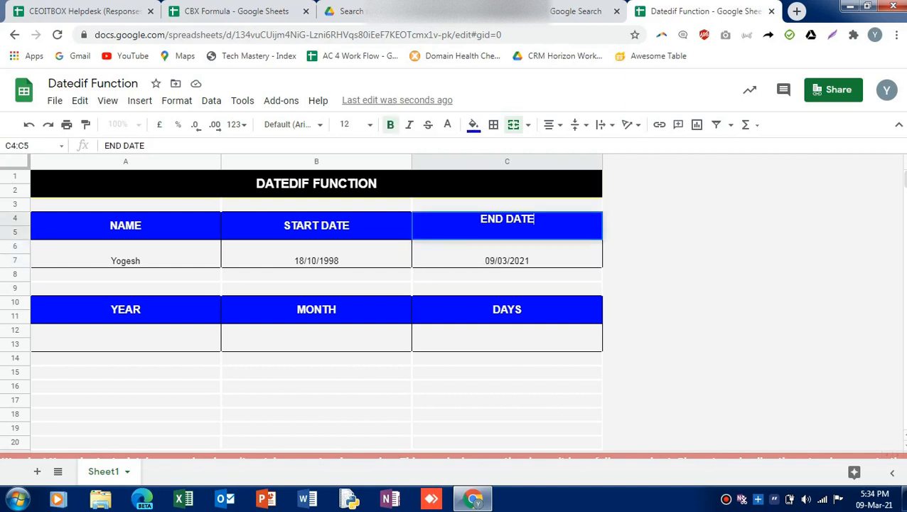
pyautogui.write('/ ')
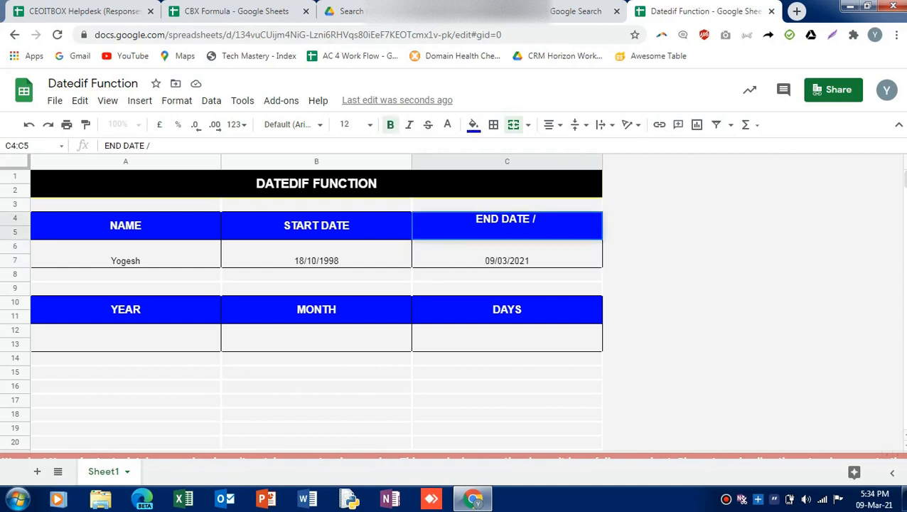
pyautogui.write('T')
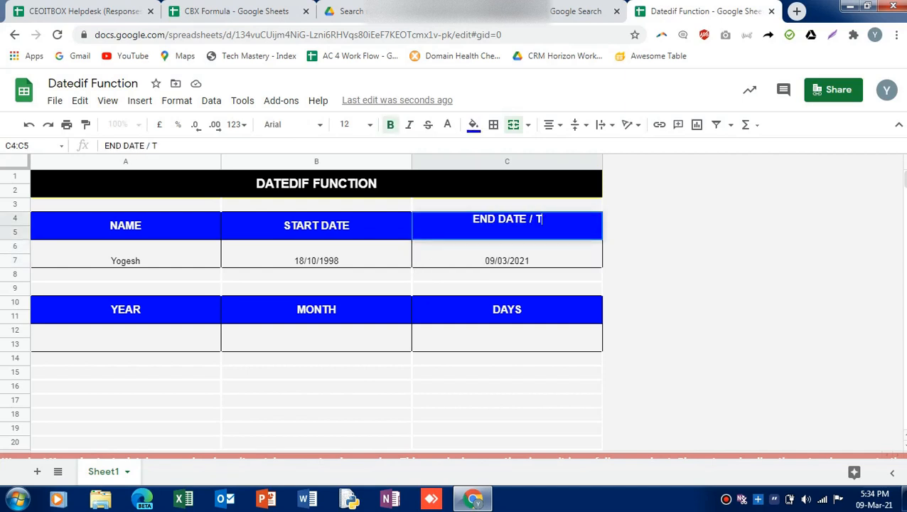
pyautogui.write('ODAY')
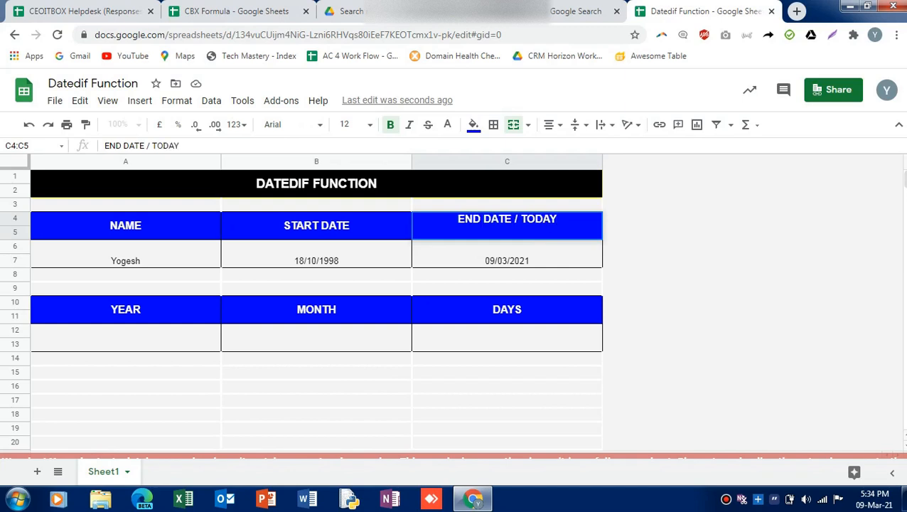
pyautogui.write('()')
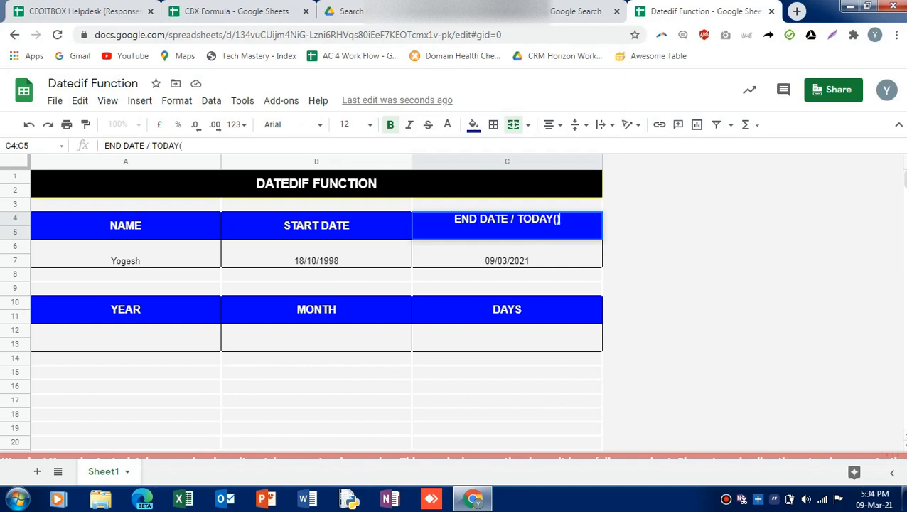
pyautogui.press('Return')
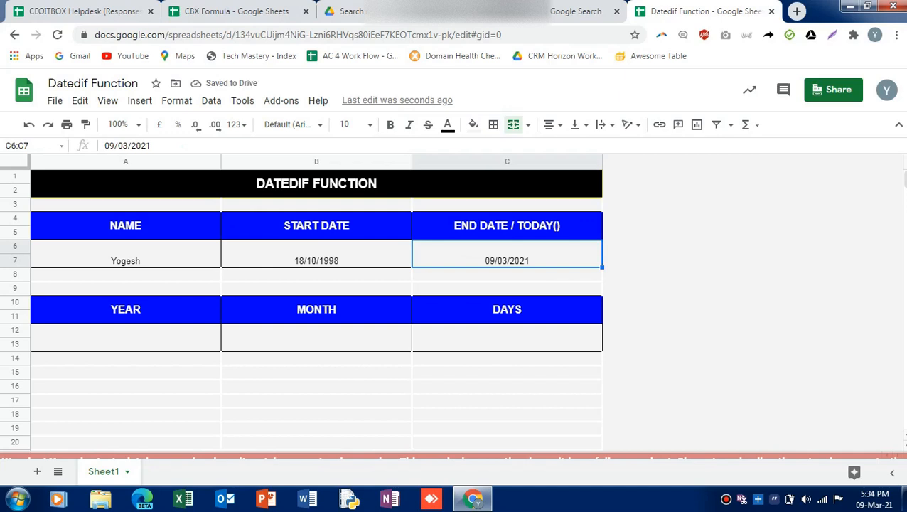
pyautogui.click(316, 254)
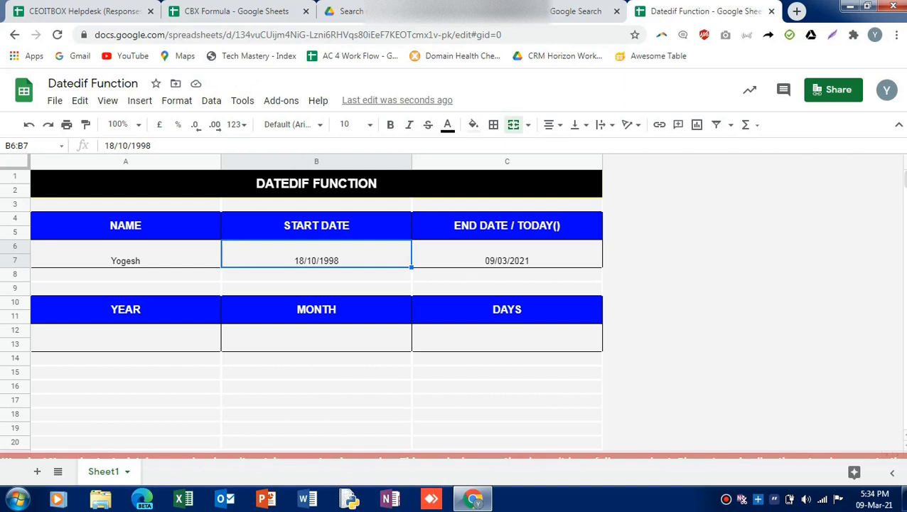
pyautogui.click(126, 337)
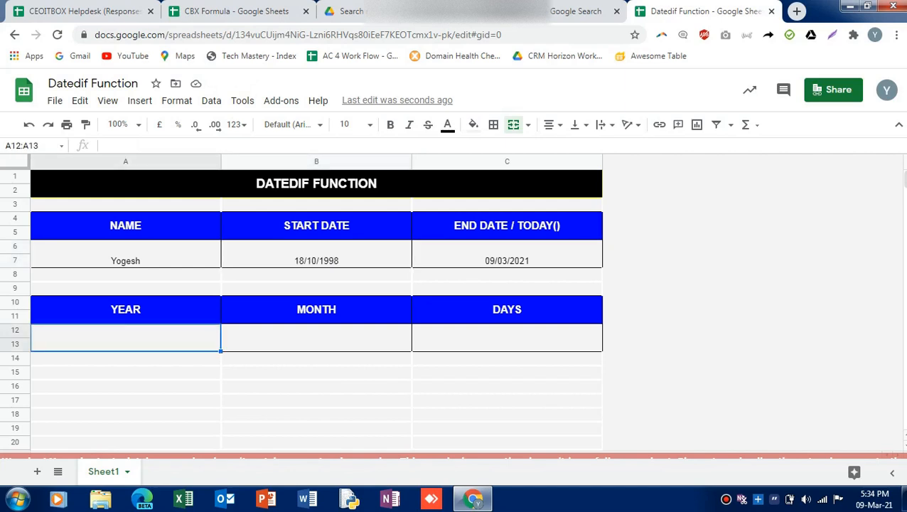
pyautogui.click(317, 338)
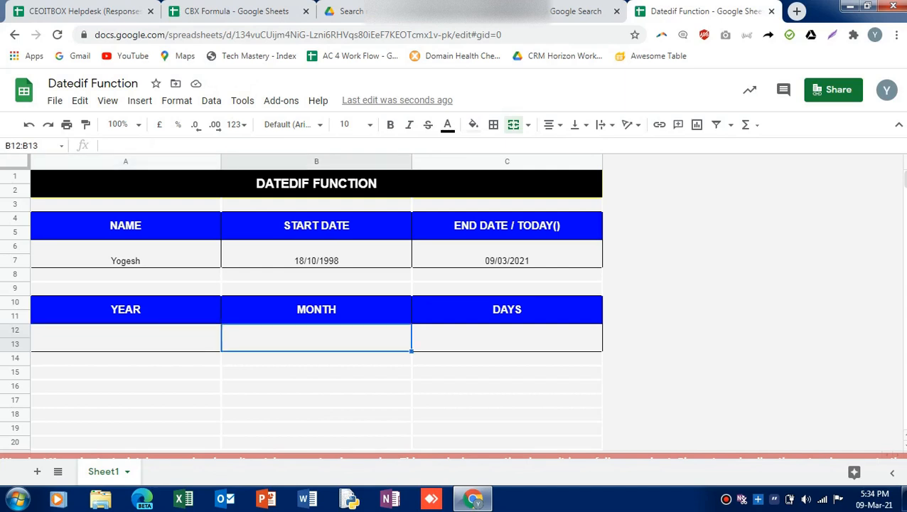
pyautogui.click(506, 337)
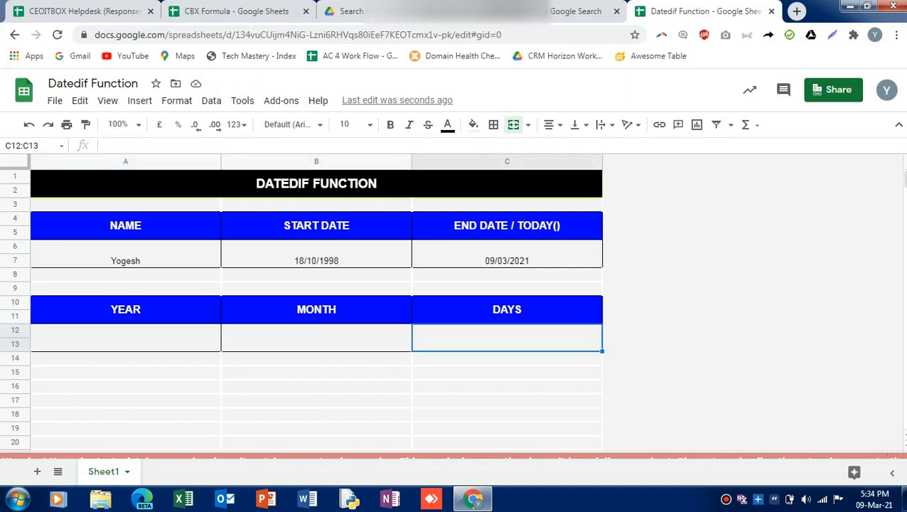
# Step: Start a DATEDIF formula in cell A12 under the YEAR header
pyautogui.click(126, 337)
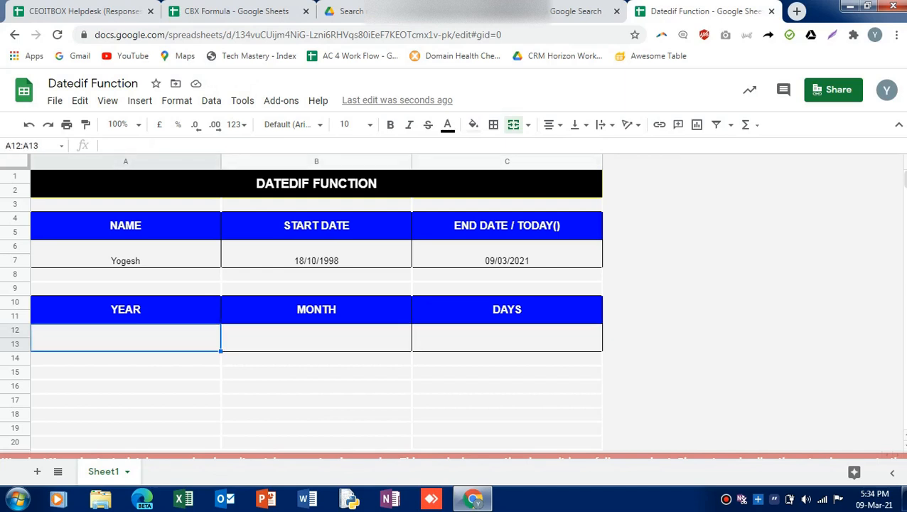
pyautogui.write('=DATED')
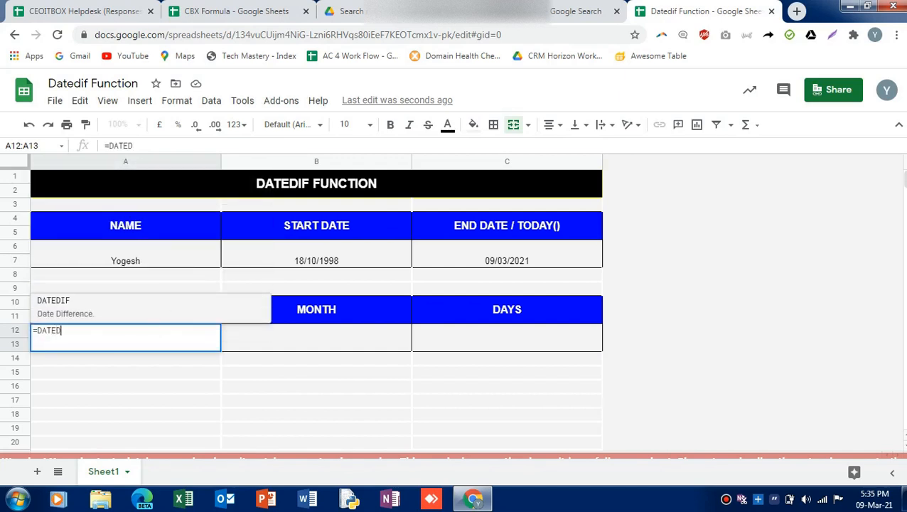
pyautogui.press('Tab')
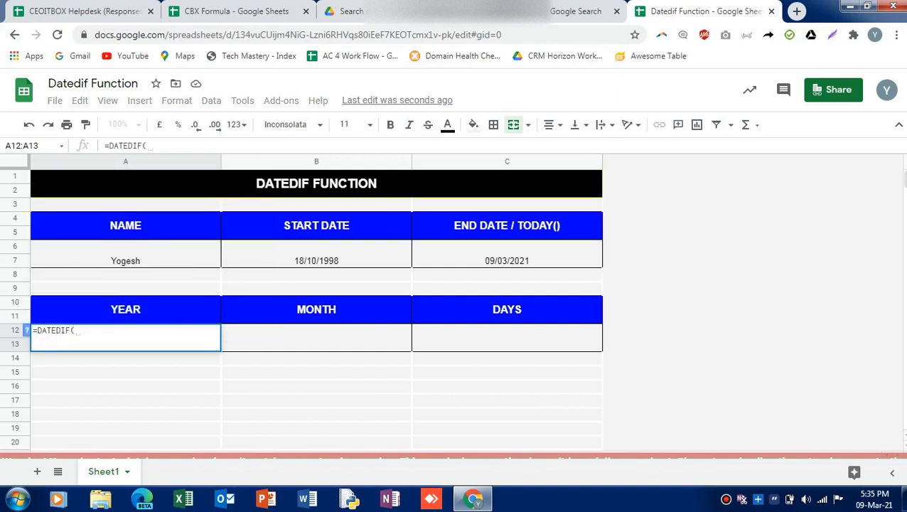
# Step: Show the syntax help for the DATEDIF function while keeping the YEAR formula's arguments empty
pyautogui.click(15, 330)
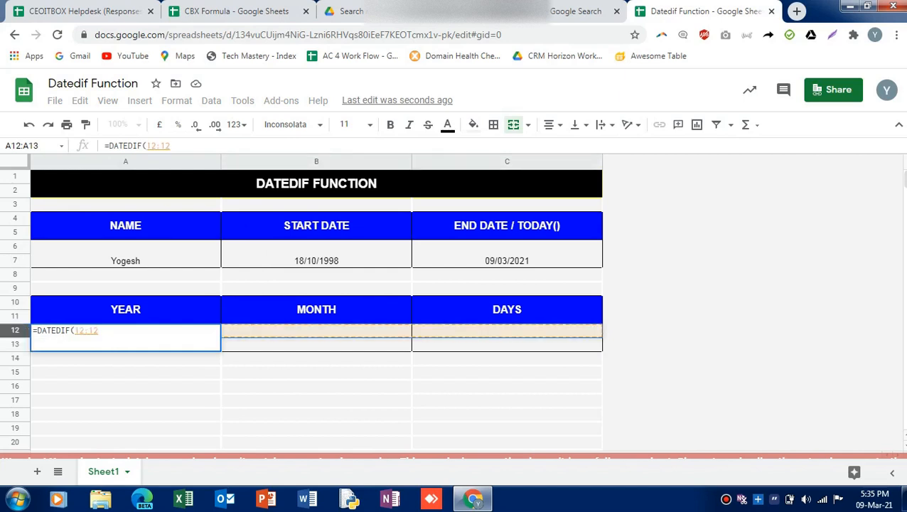
pyautogui.press('BackSpace')
pyautogui.press('BackSpace')
pyautogui.press('BackSpace')
pyautogui.press('BackSpace')
pyautogui.press('BackSpace')
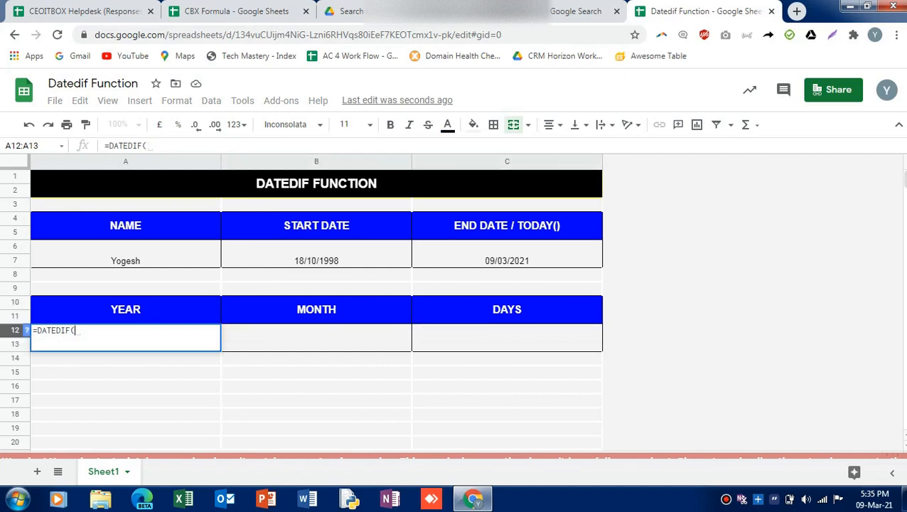
pyautogui.click(27, 330)
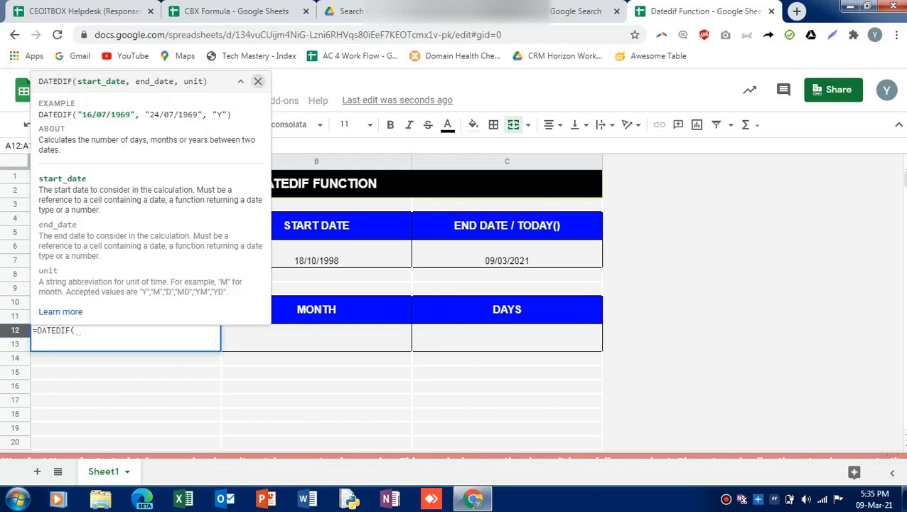
pyautogui.click(316, 256)
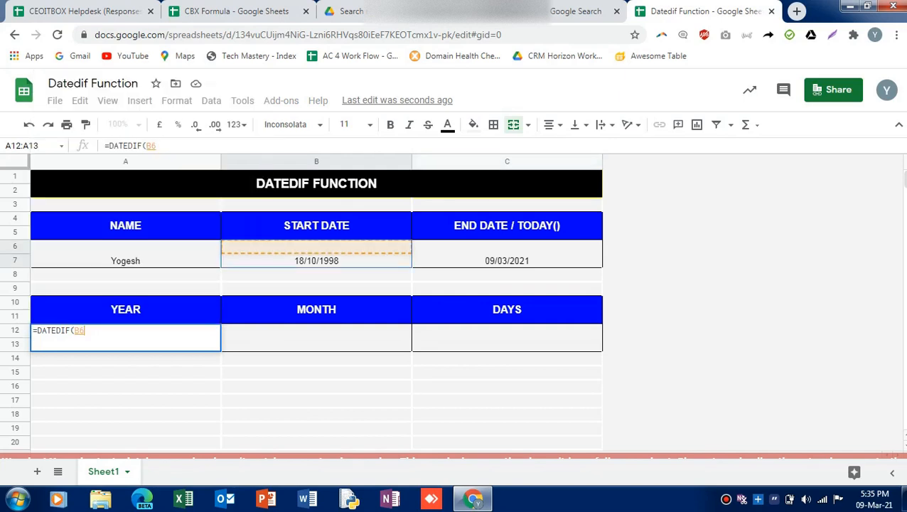
pyautogui.write(',')
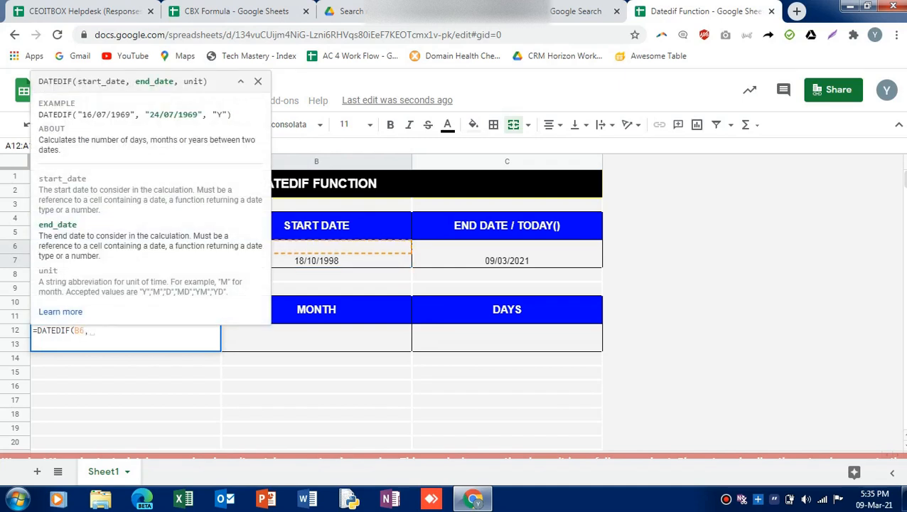
pyautogui.press('Down')
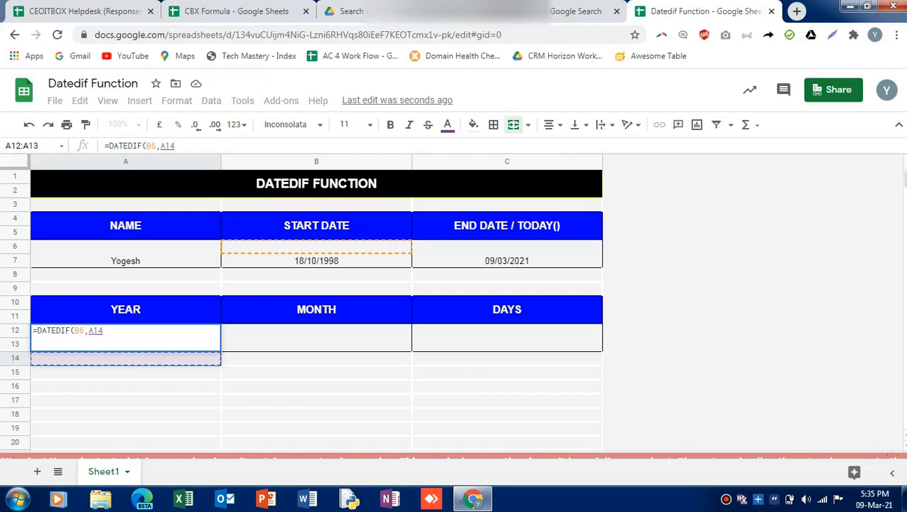
pyautogui.press('BackSpace')
pyautogui.press('BackSpace')
pyautogui.press('BackSpace')
pyautogui.press('BackSpace')
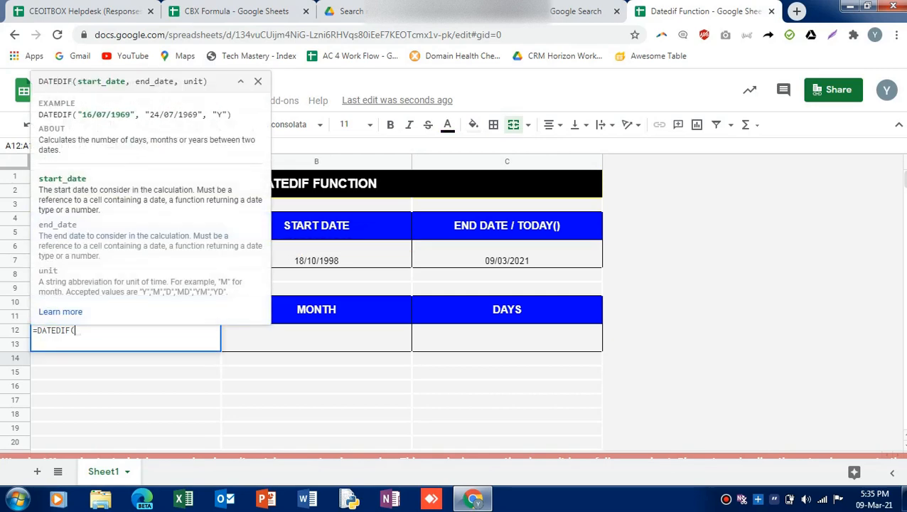
# Step: Complete the YEAR formula as =DATEDIF(B6,C6,"y"), referencing the start date and end date cells
pyautogui.click(316, 254)
pyautogui.press('Down')
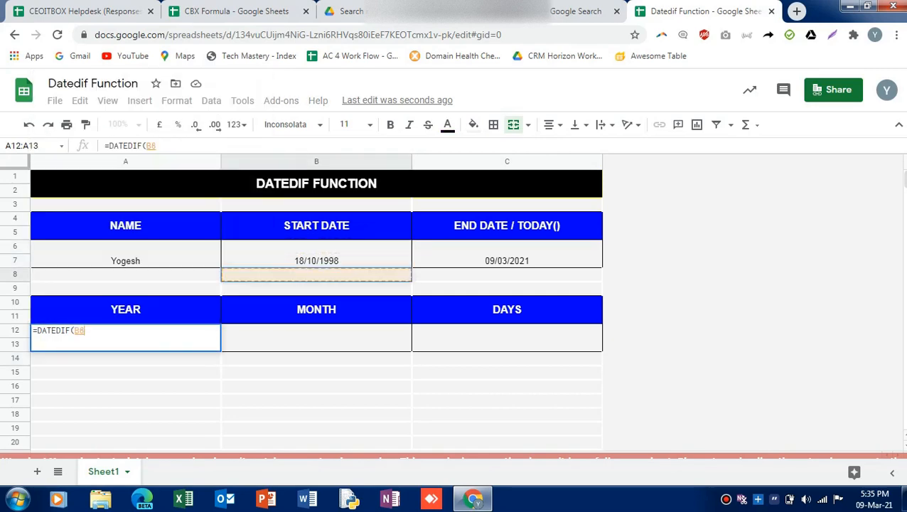
pyautogui.press('Up')
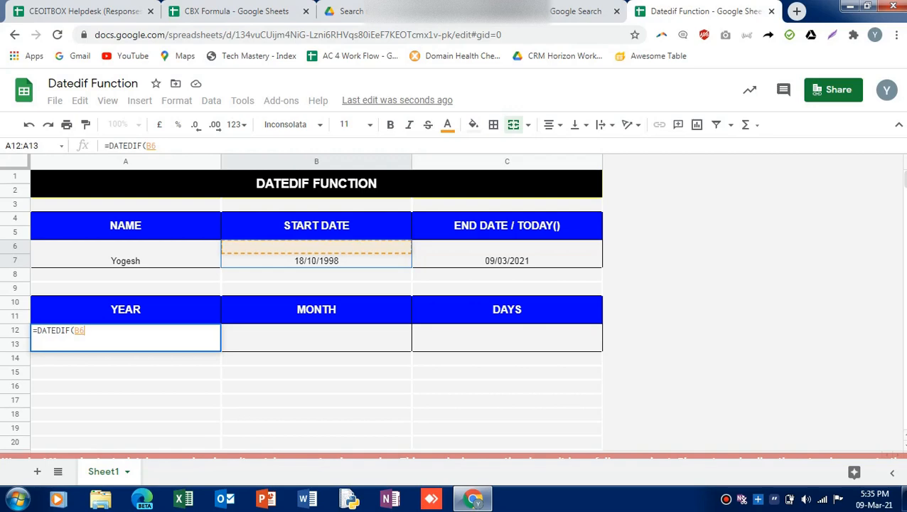
pyautogui.write(',')
pyautogui.click(507, 254)
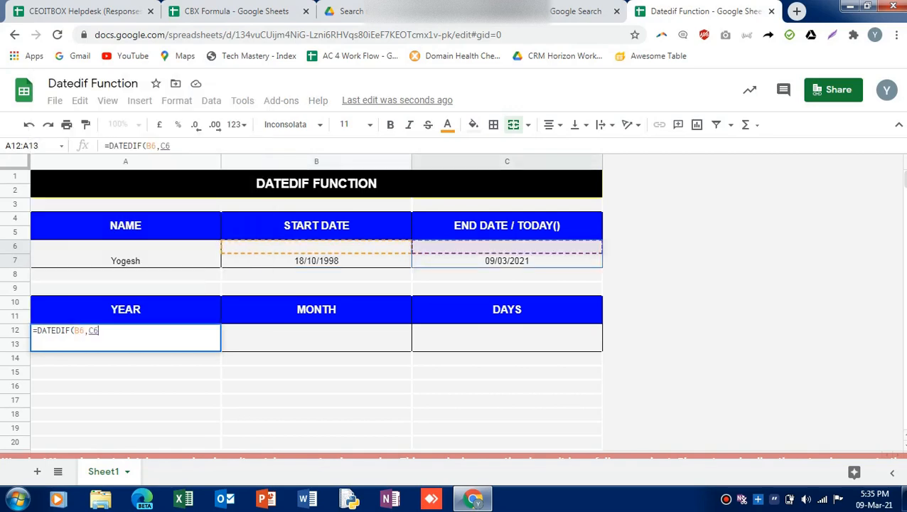
pyautogui.write(',"')
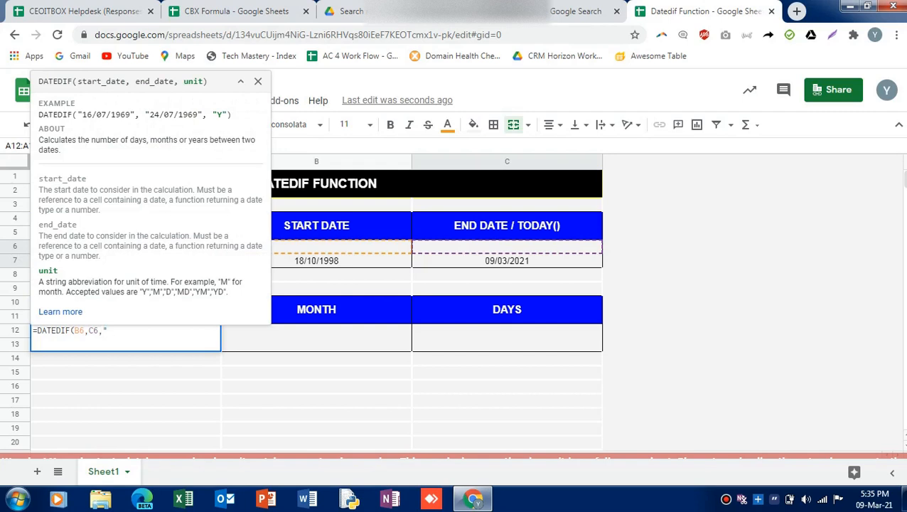
pyautogui.write('y")')
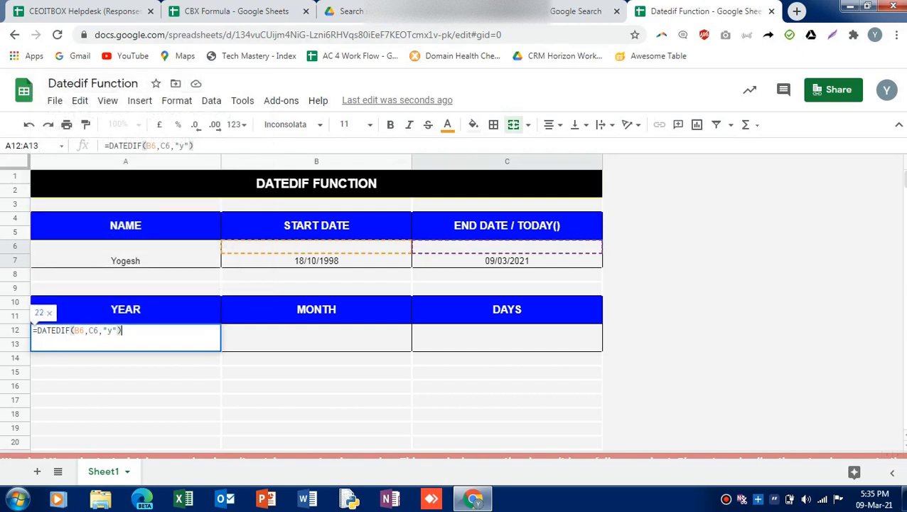
pyautogui.press('Return')
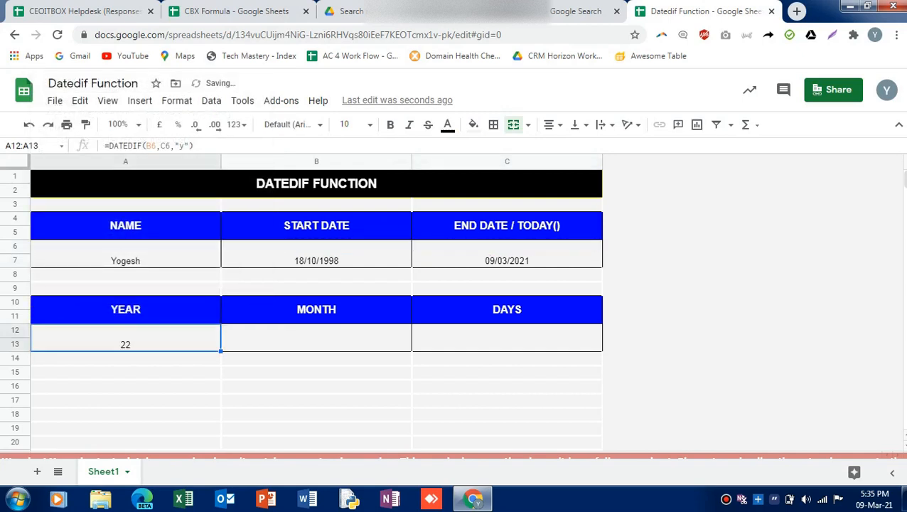
# Step: Enter =DATEDIF(B6,C6,"m") in cell B12 under the MONTH header to count the total months between the dates
pyautogui.click(317, 337)
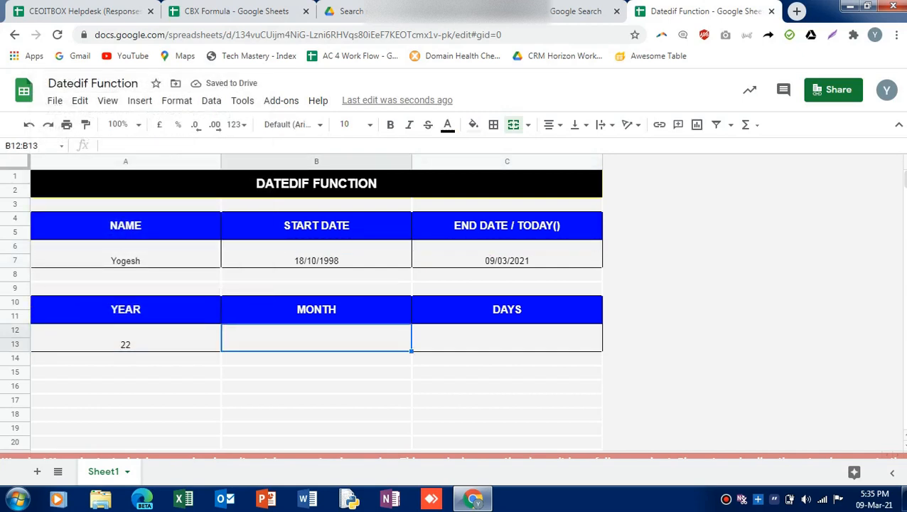
pyautogui.write('=DAT')
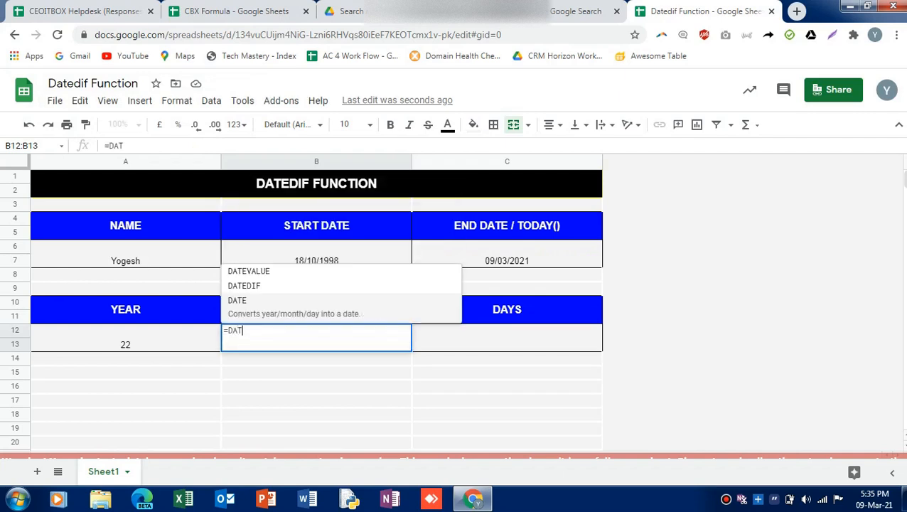
pyautogui.press('Up')
pyautogui.press('Up')
pyautogui.press('Down')
pyautogui.press('Tab')
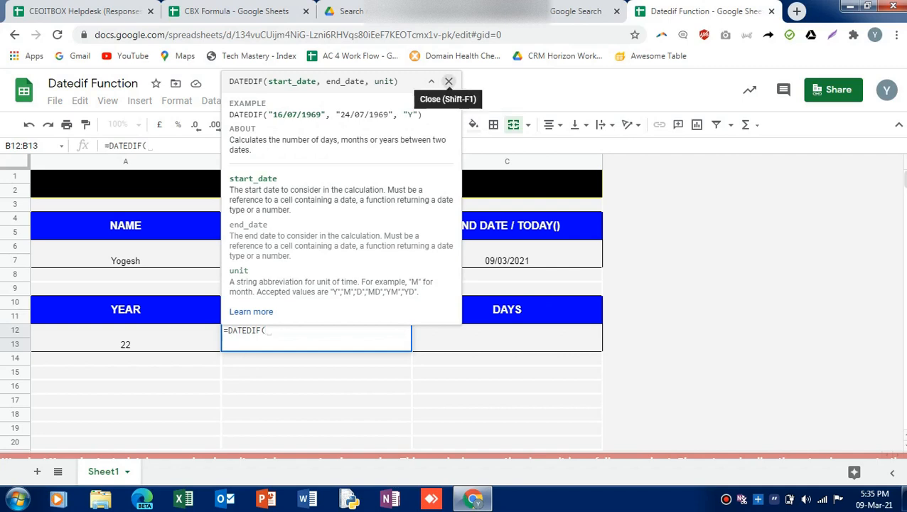
pyautogui.click(449, 81)
pyautogui.click(317, 253)
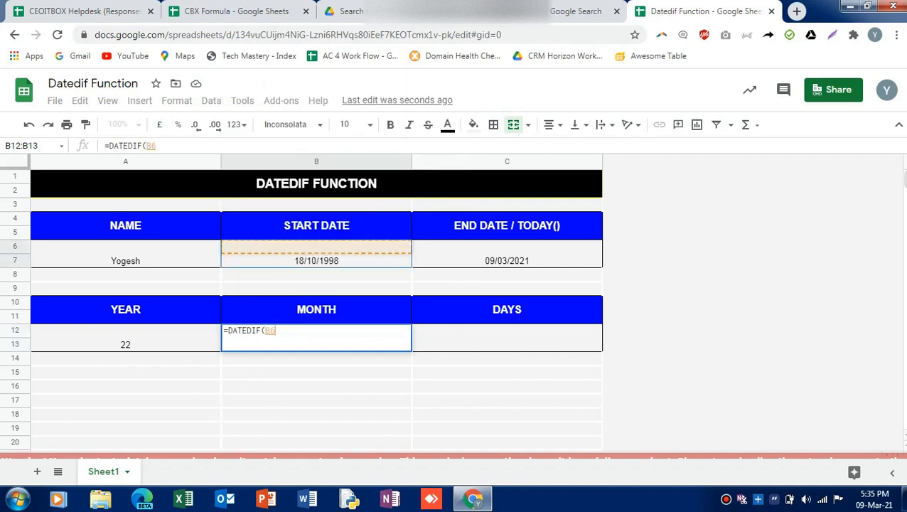
pyautogui.write(',')
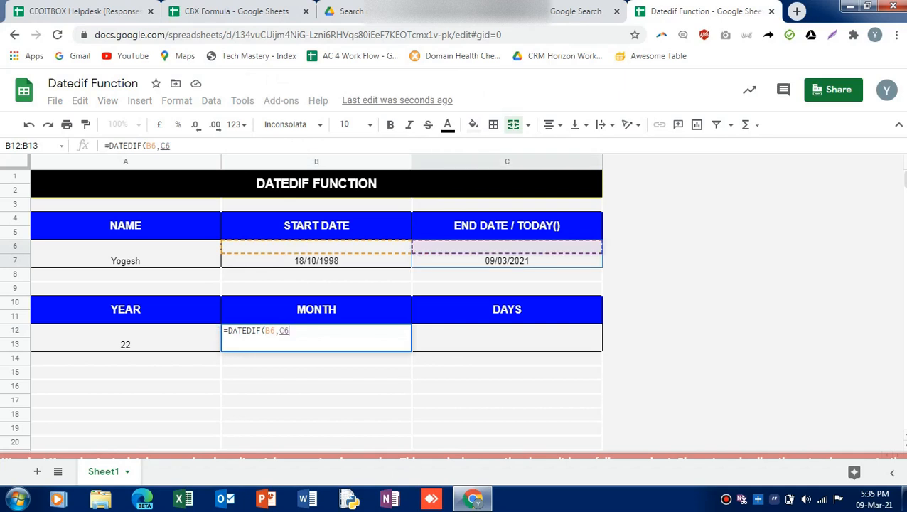
pyautogui.write('C6,"')
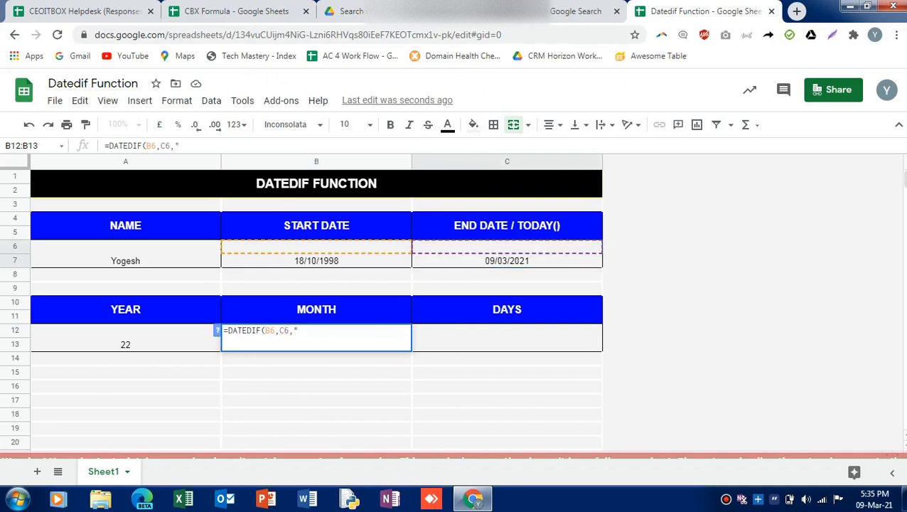
pyautogui.write('m"')
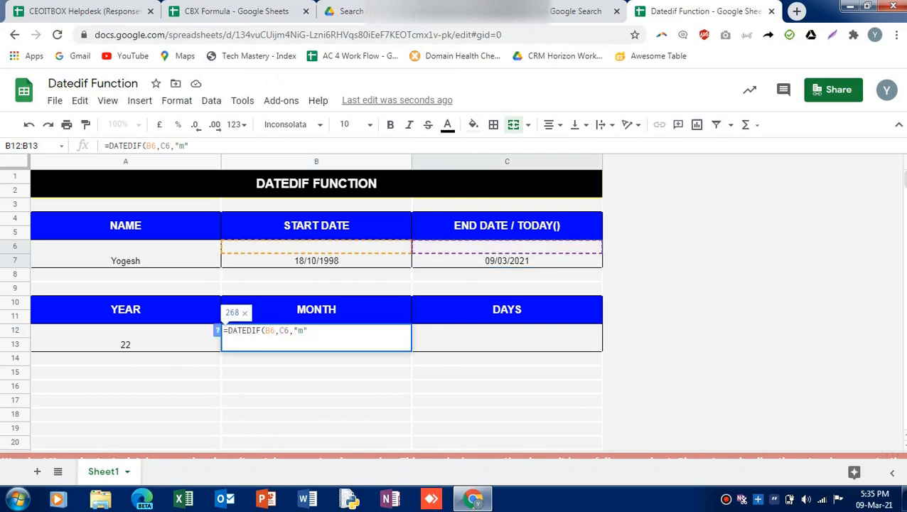
pyautogui.write(')')
pyautogui.press('Return')
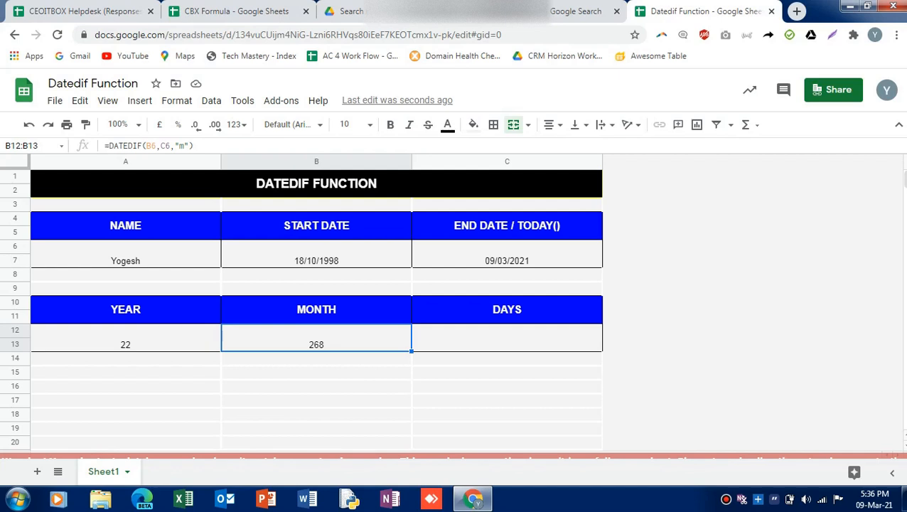
# Step: Enter =DATEDIF(B6,C6,"d") in cell C12 under the DAYS header to count the total days between the dates
pyautogui.click(506, 338)
pyautogui.write('=DA')
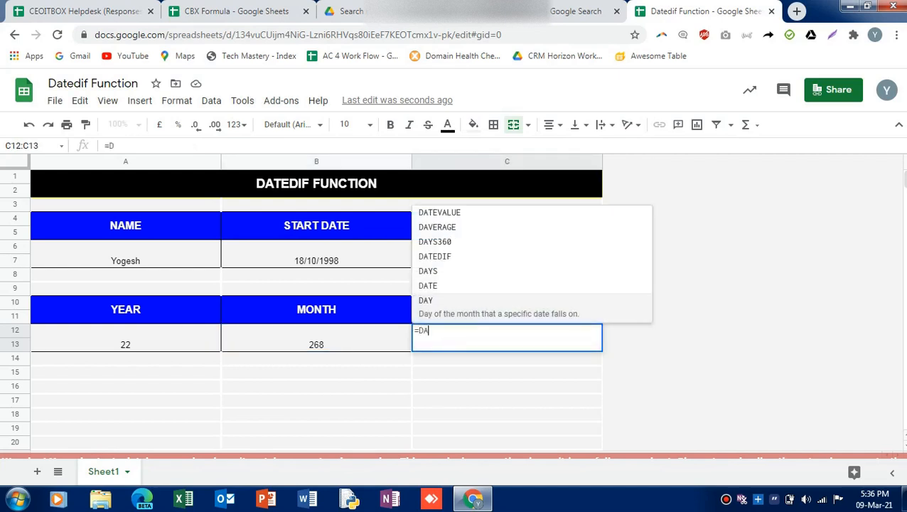
pyautogui.write('TE')
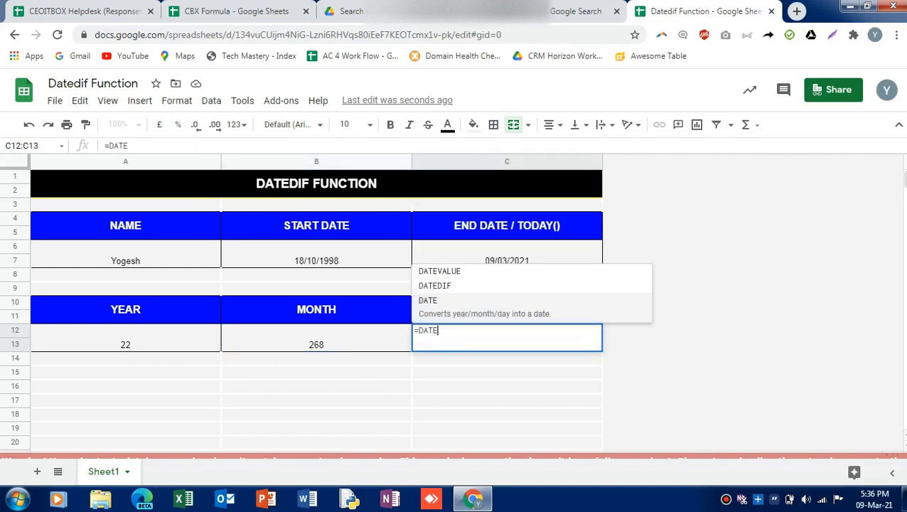
pyautogui.write('DIF(')
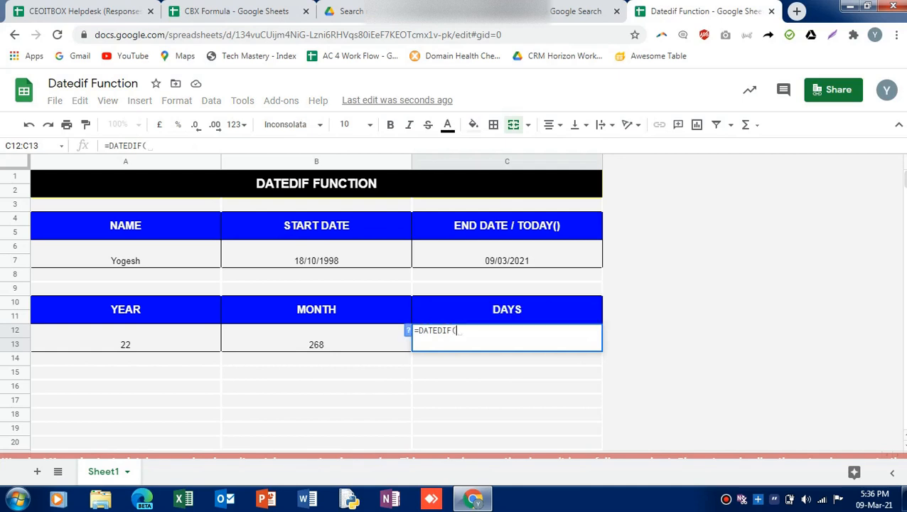
pyautogui.click(316, 254)
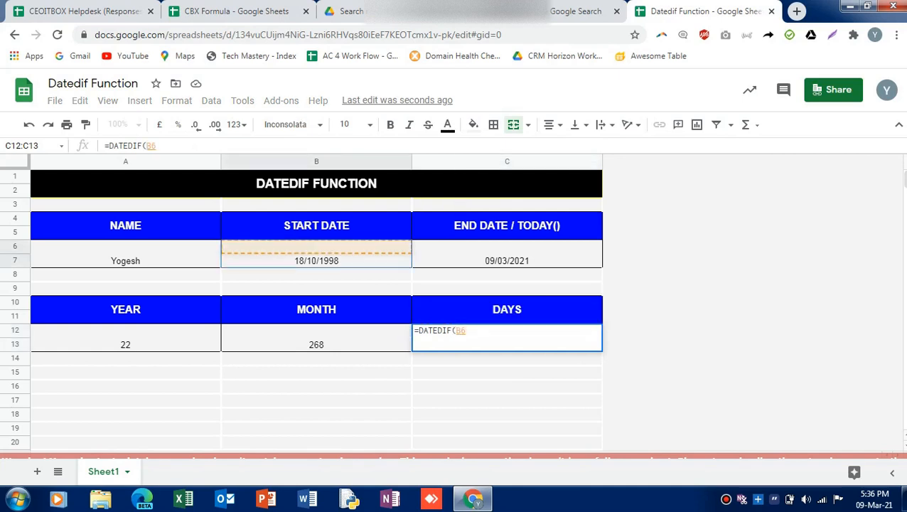
pyautogui.write(',')
pyautogui.click(507, 254)
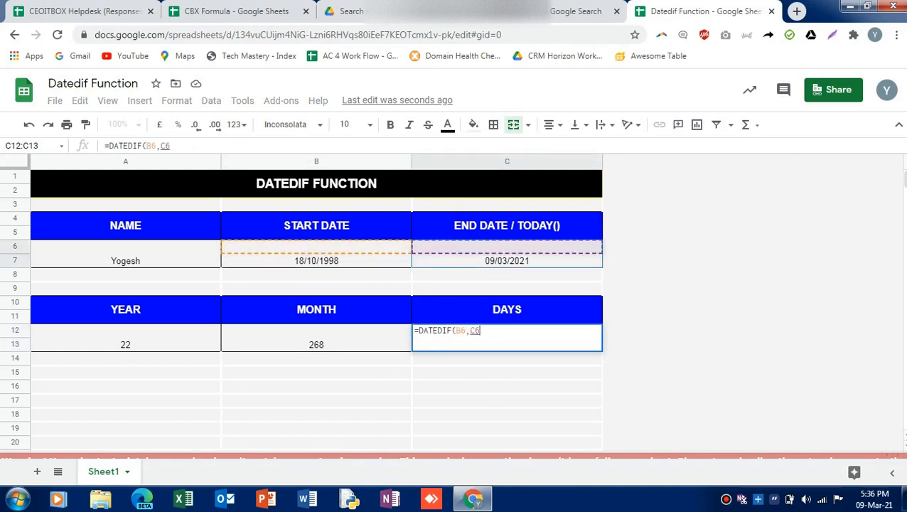
pyautogui.write(',"')
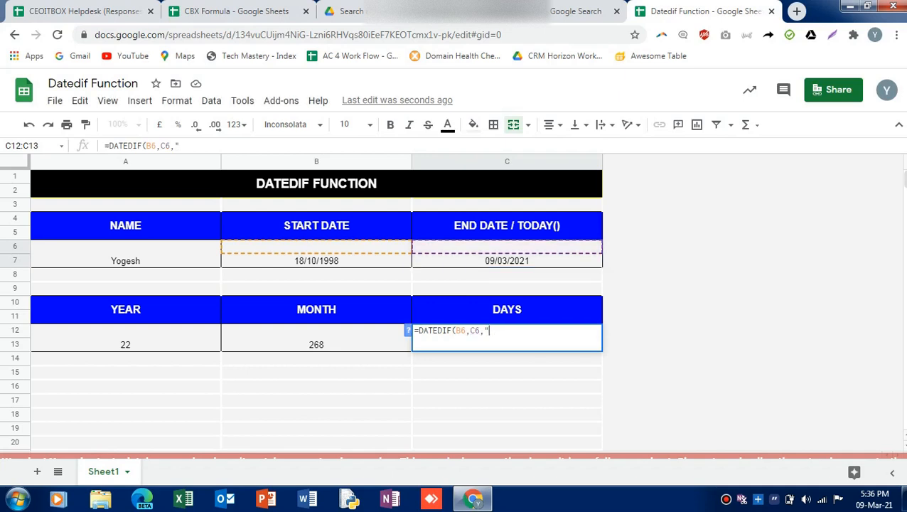
pyautogui.write('d")')
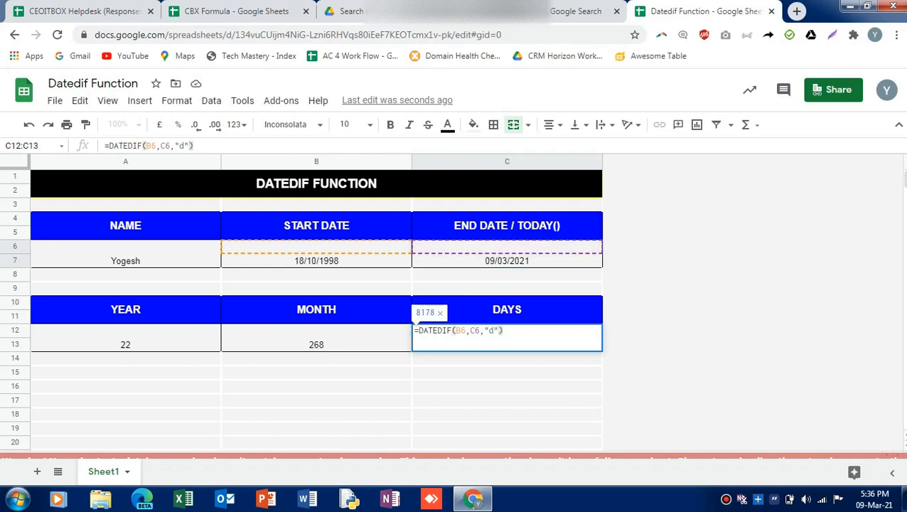
pyautogui.press('Return')
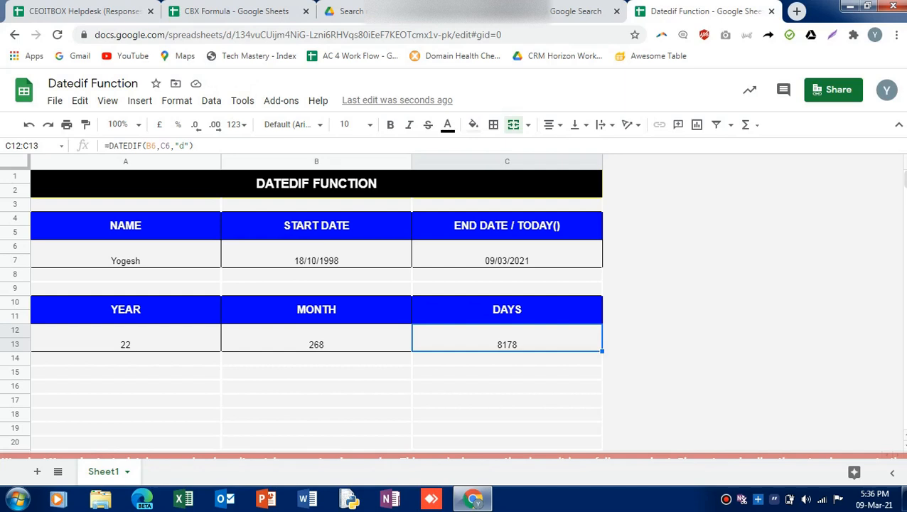
# Step: Review the YEAR, MONTH and DAYS formulas, and clear the DAYS and MONTH formulas from cells C12 and B12
pyautogui.click(126, 338)
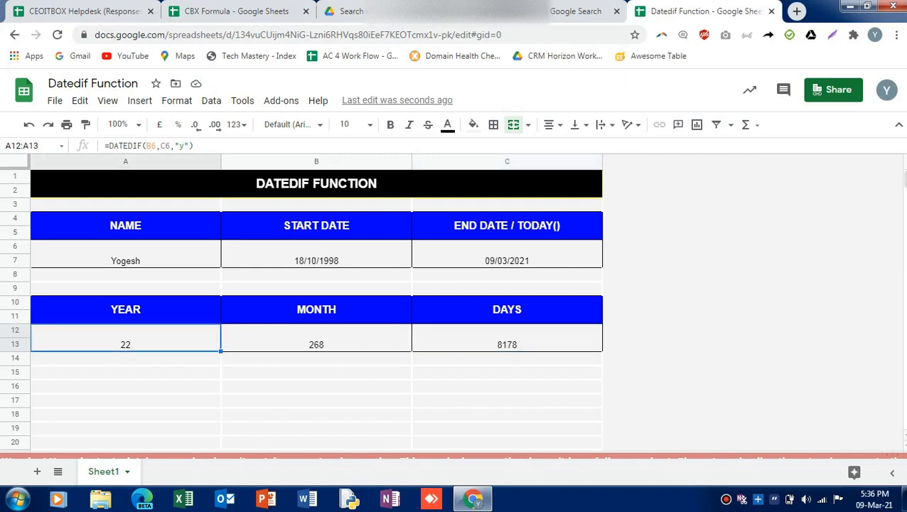
pyautogui.click(317, 337)
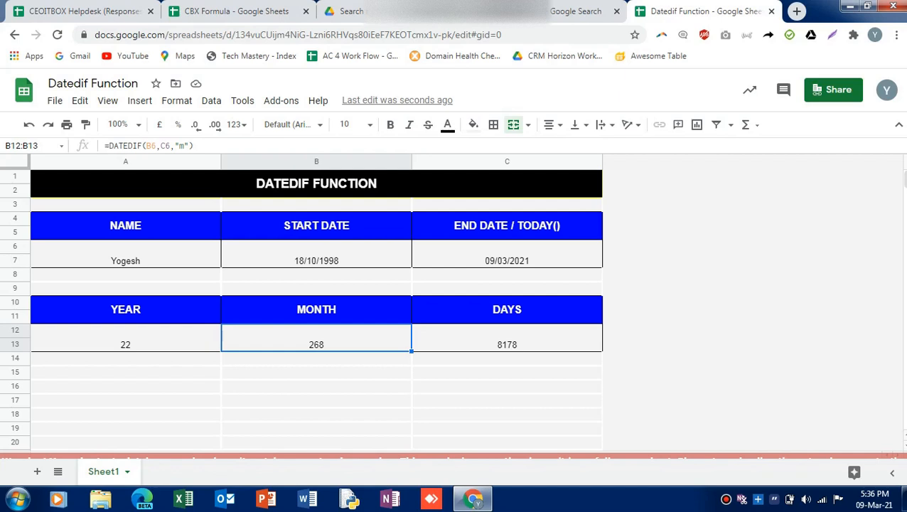
pyautogui.click(507, 338)
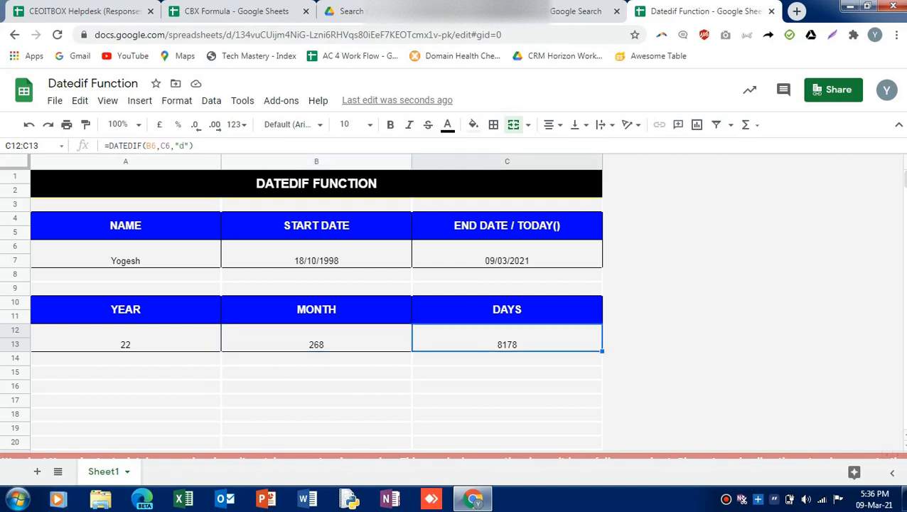
pyautogui.press('Delete')
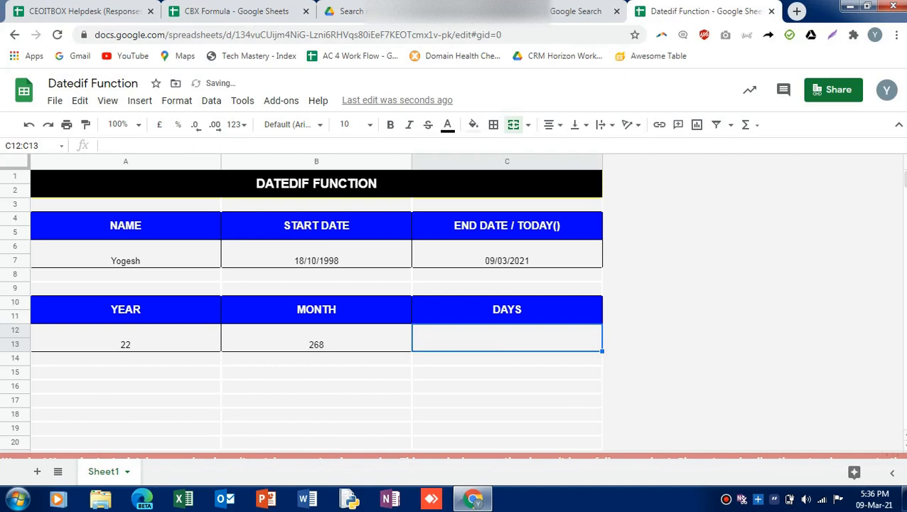
pyautogui.click(317, 338)
pyautogui.press('Delete')
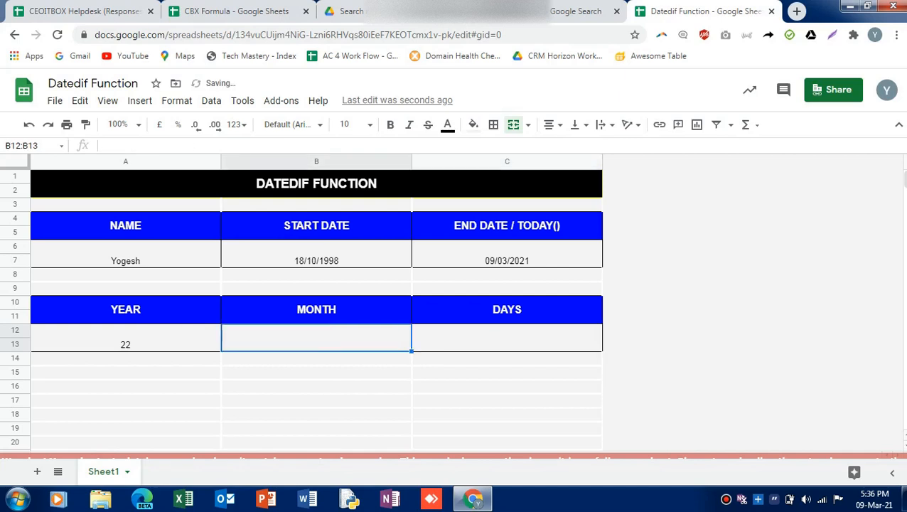
# Step: Enter =DATEDIF(B6,C6,"ym") in cell B12 under the MONTH header to count the months left over after full years
pyautogui.click(126, 338)
pyautogui.click(316, 338)
pyautogui.write('=DATE')
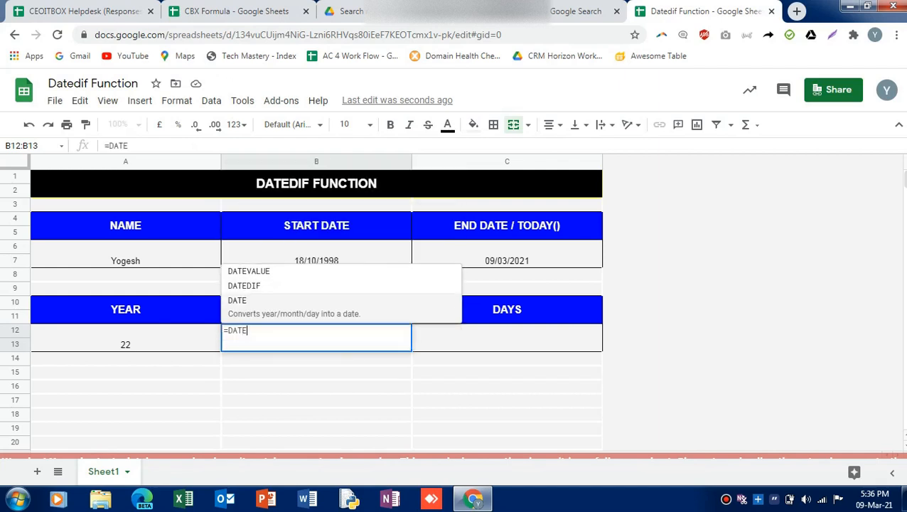
pyautogui.write('D')
pyautogui.press('Tab')
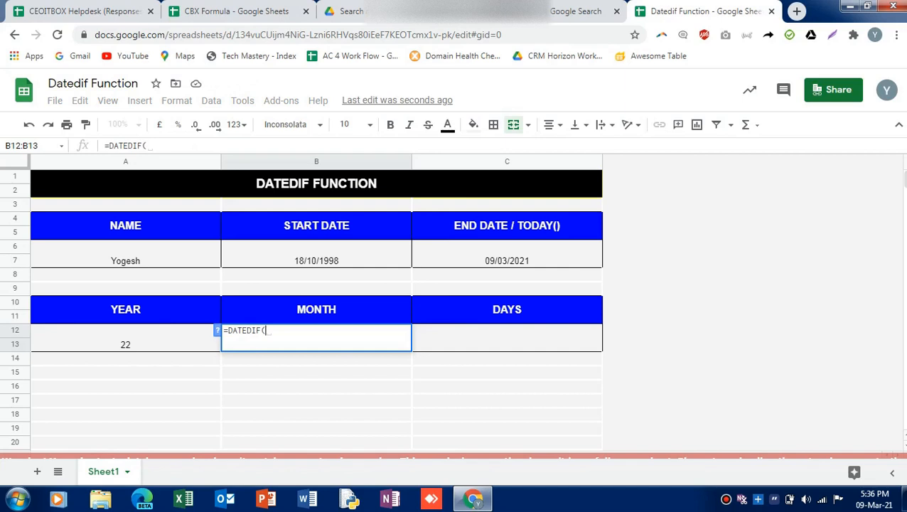
pyautogui.click(317, 253)
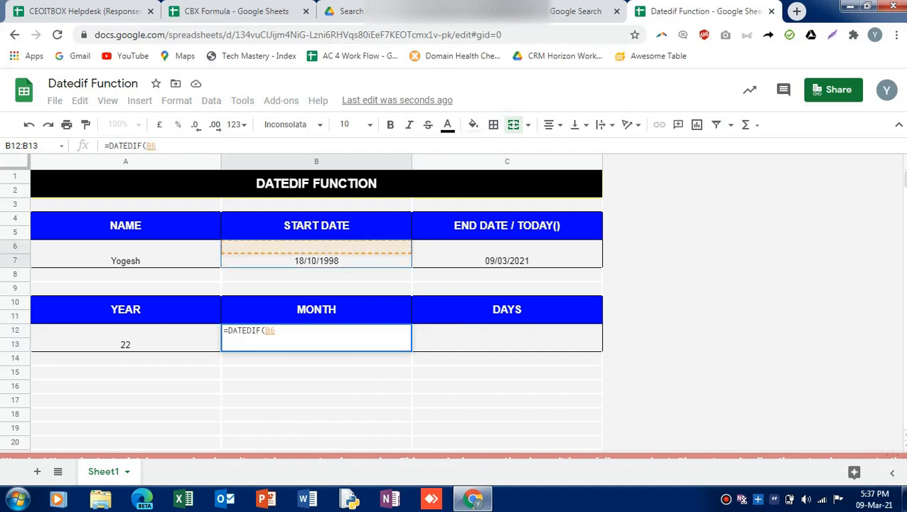
pyautogui.write(',')
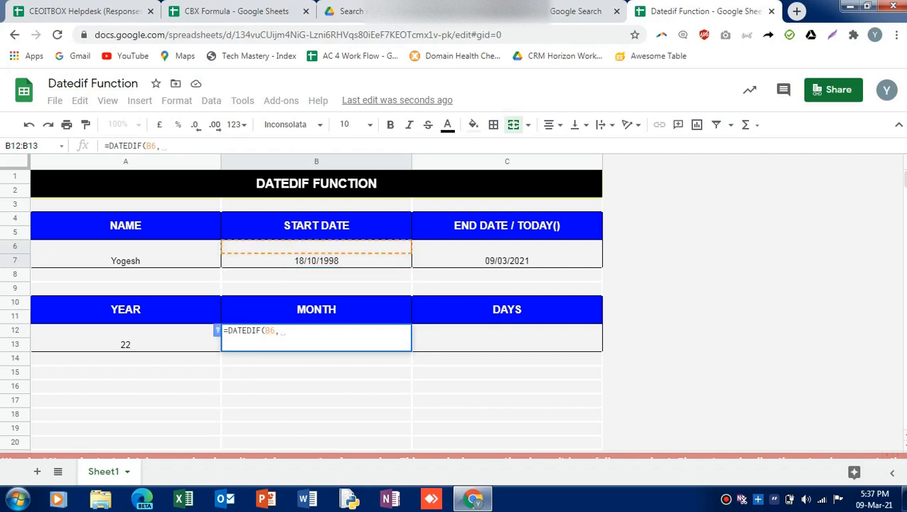
pyautogui.click(506, 253)
pyautogui.write(',"')
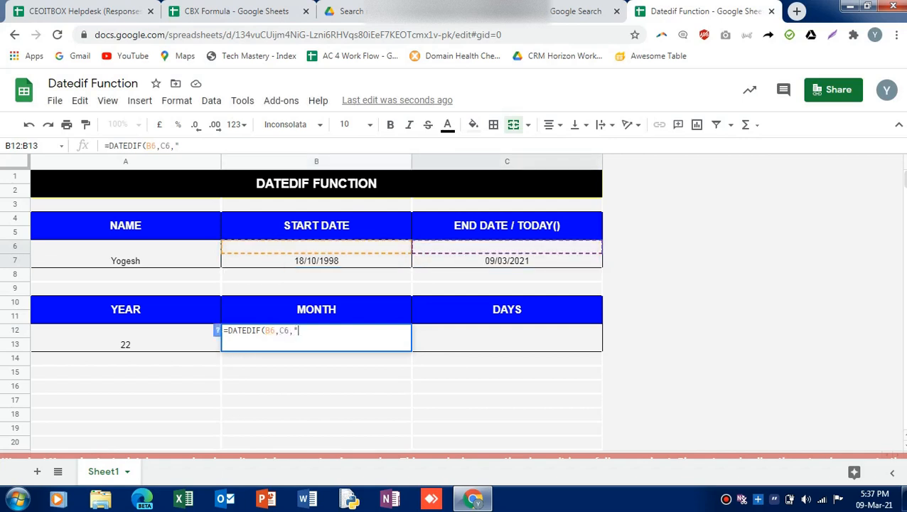
pyautogui.write('y')
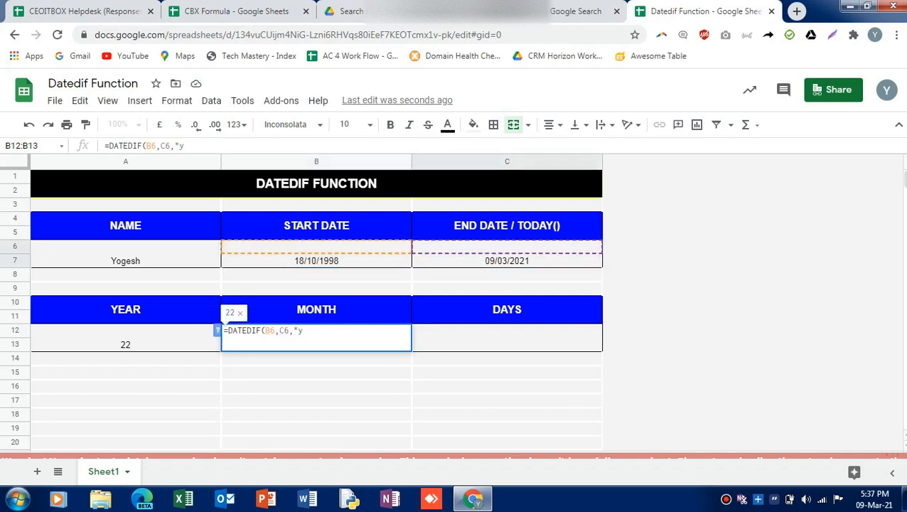
pyautogui.write('M')
pyautogui.press('BackSpace')
pyautogui.write('m")')
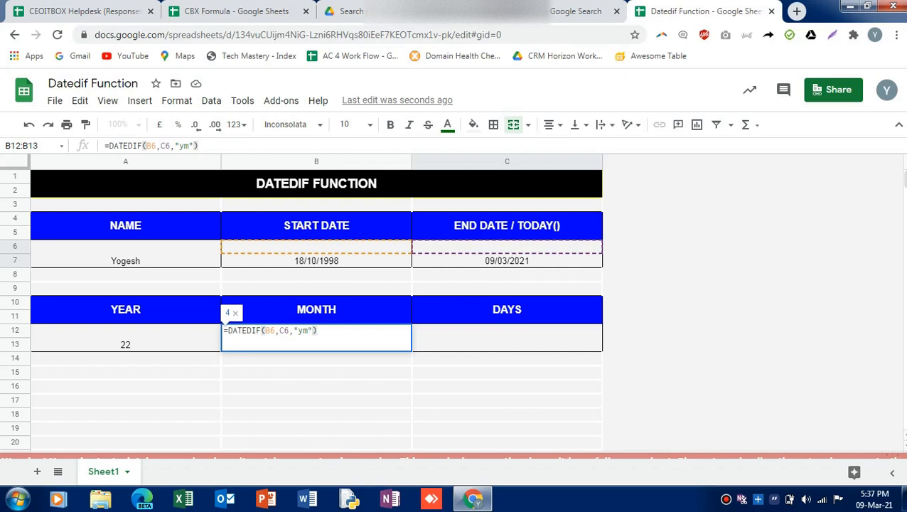
pyautogui.press('Up')
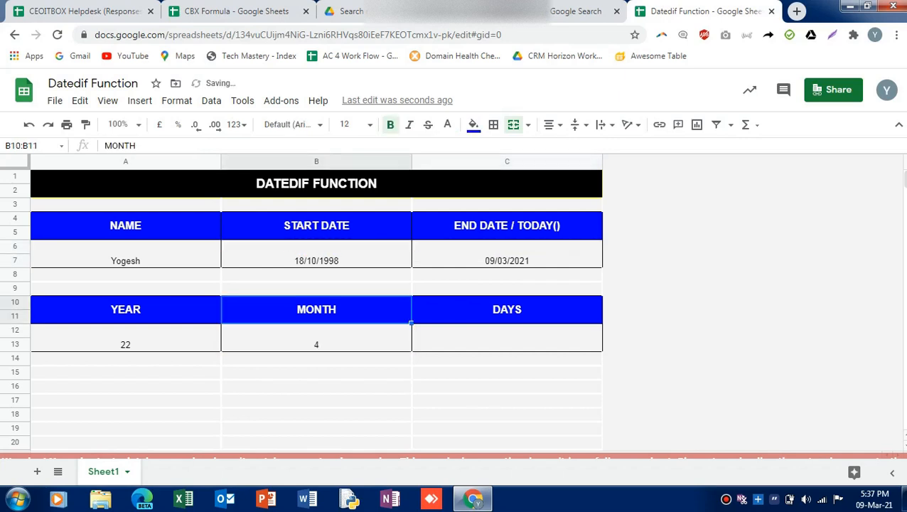
pyautogui.press('Down')
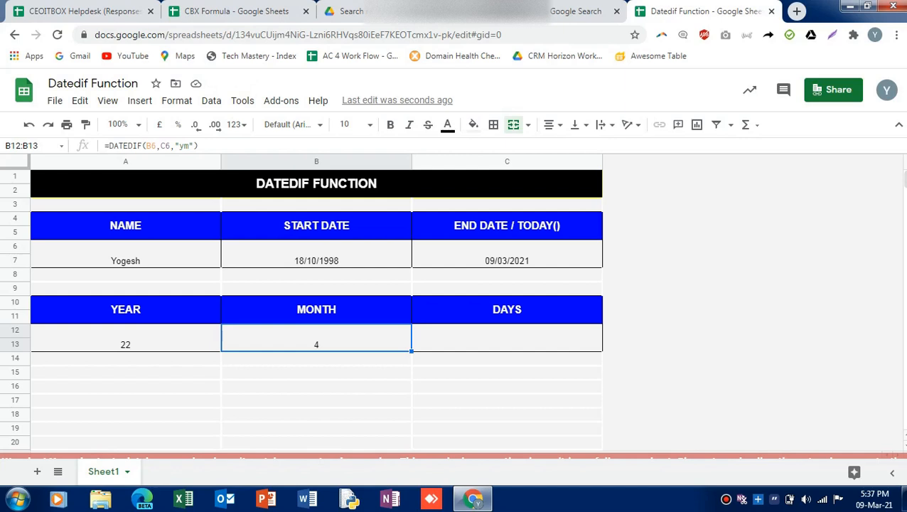
# Step: Enter =DATEDIF(B6,C6,"md") in cell C12 under the DAYS header to count the days left over after full months
pyautogui.click(507, 338)
pyautogui.write('=A')
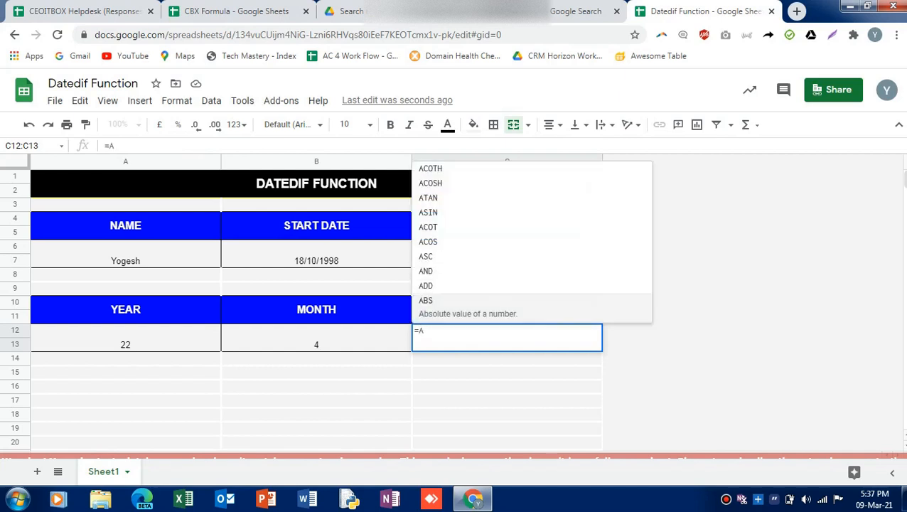
pyautogui.press('BackSpace')
pyautogui.write('EDIF(')
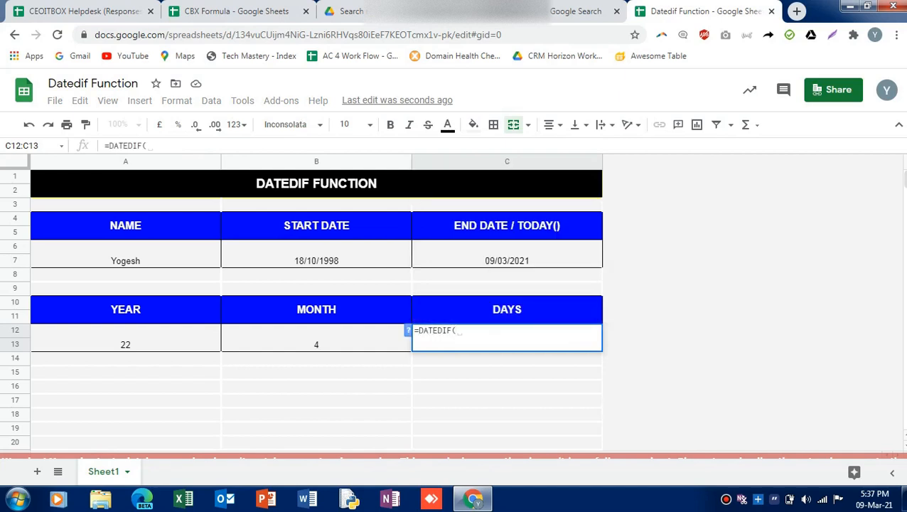
pyautogui.click(316, 254)
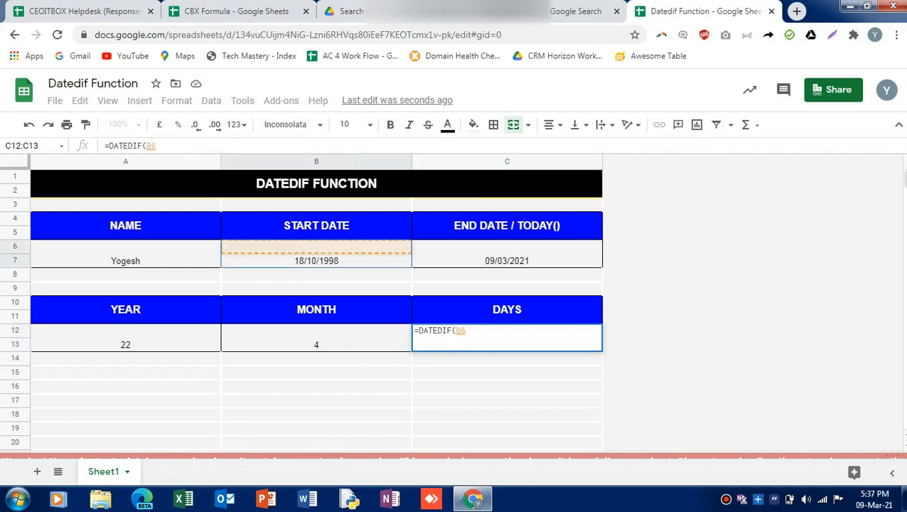
pyautogui.write(',')
pyautogui.click(507, 254)
pyautogui.write(',')
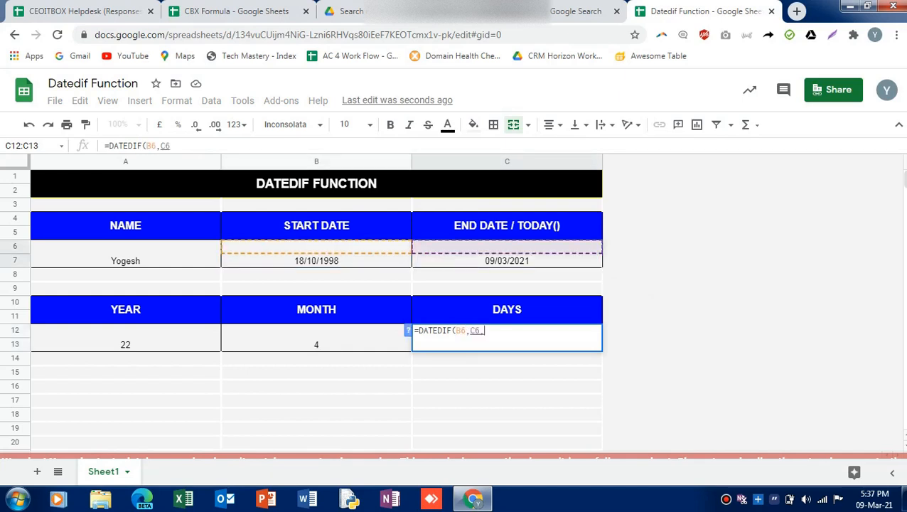
pyautogui.write('"m')
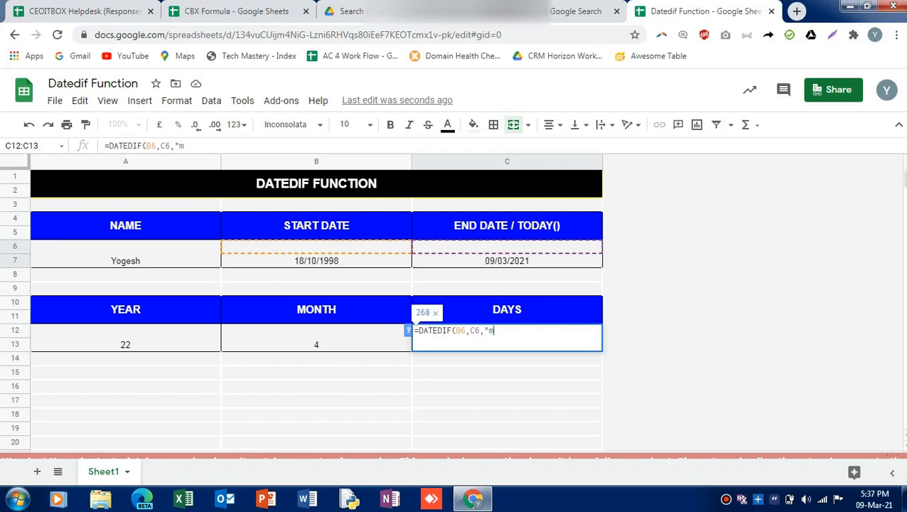
pyautogui.write('d")')
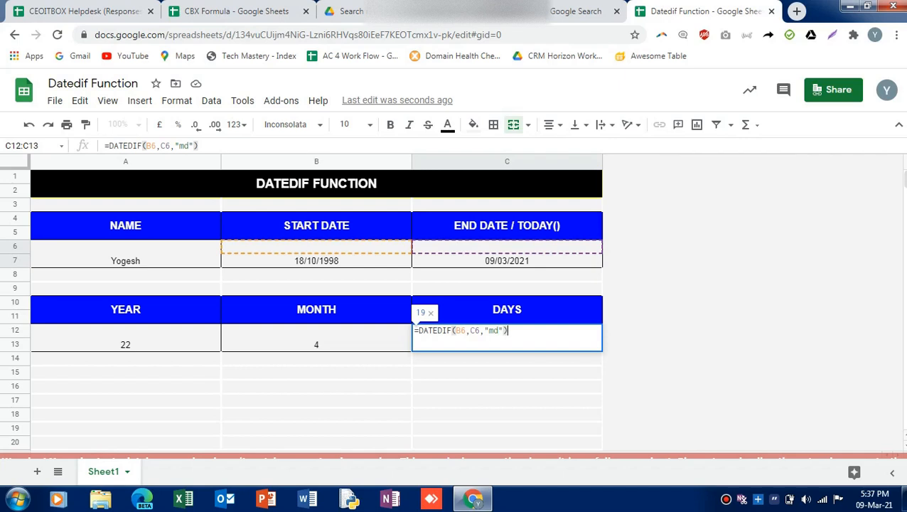
pyautogui.press('Return')
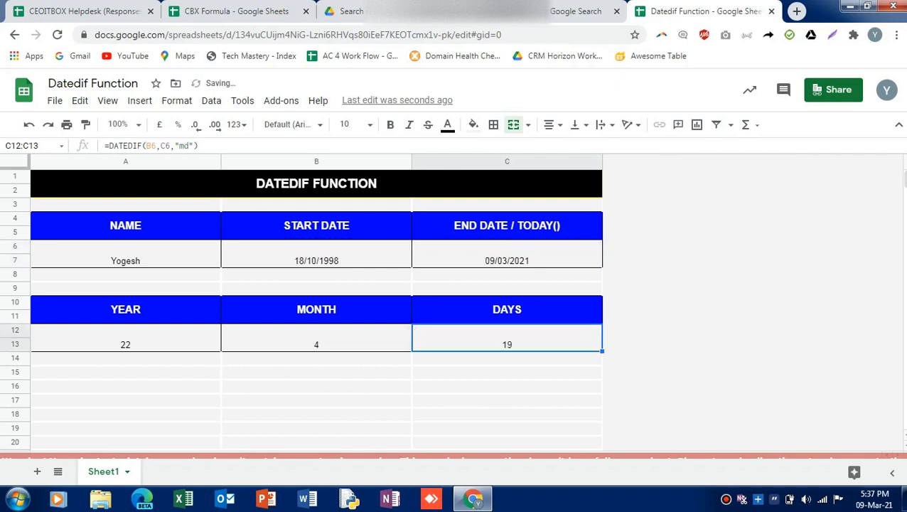
pyautogui.click(507, 358)
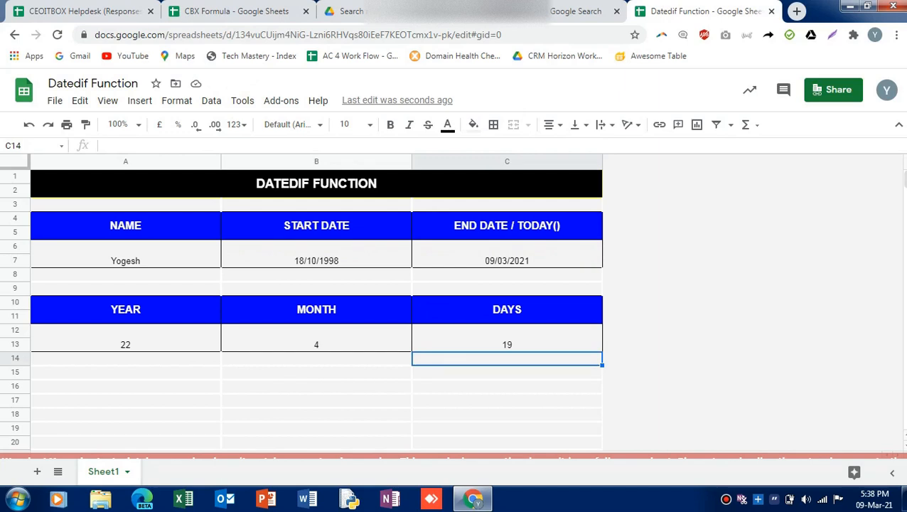
# Step: Clear the YEAR, MONTH and DAYS formulas from the range A12:C13
pyautogui.click(125, 358)
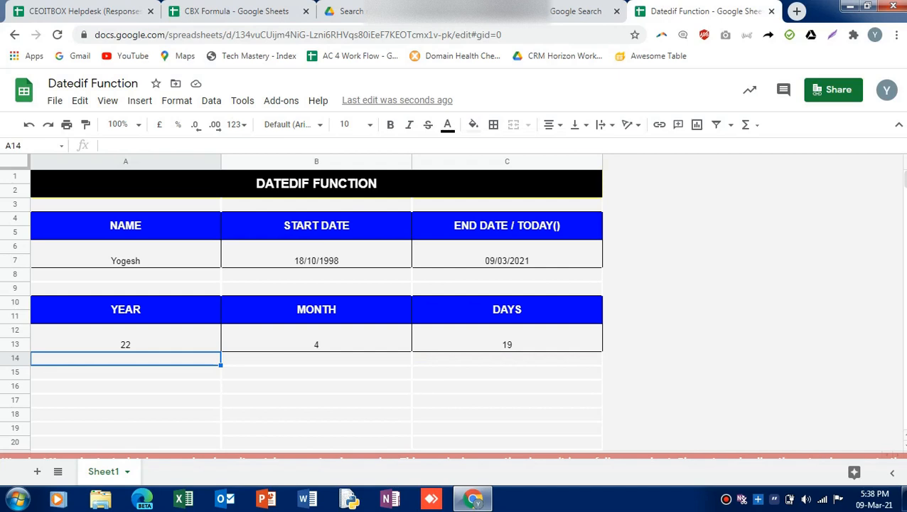
pyautogui.click(125, 372)
pyautogui.click(125, 358)
pyautogui.moveTo(125, 338); pyautogui.dragTo(506, 337)
pyautogui.press('Delete')
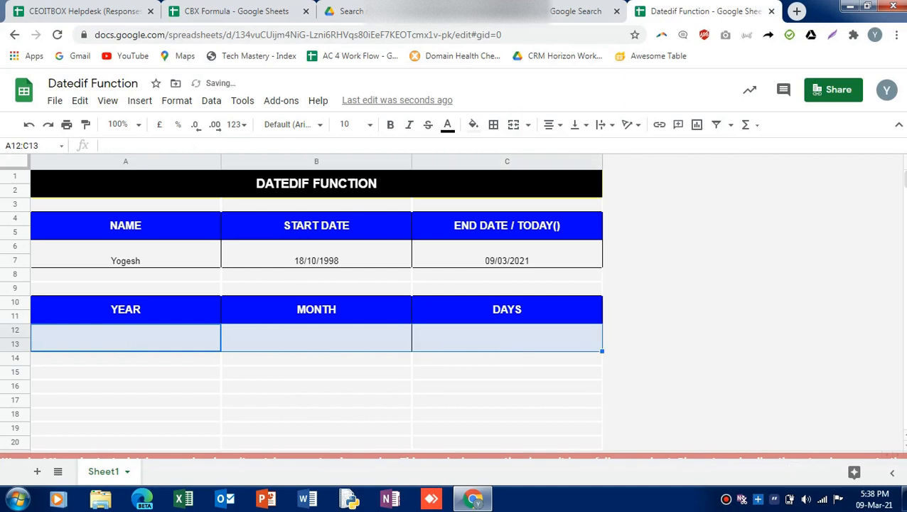
# Step: Change the START DATE in cell B6 to 13/5/1997 using the date picker
pyautogui.doubleClick(317, 258)
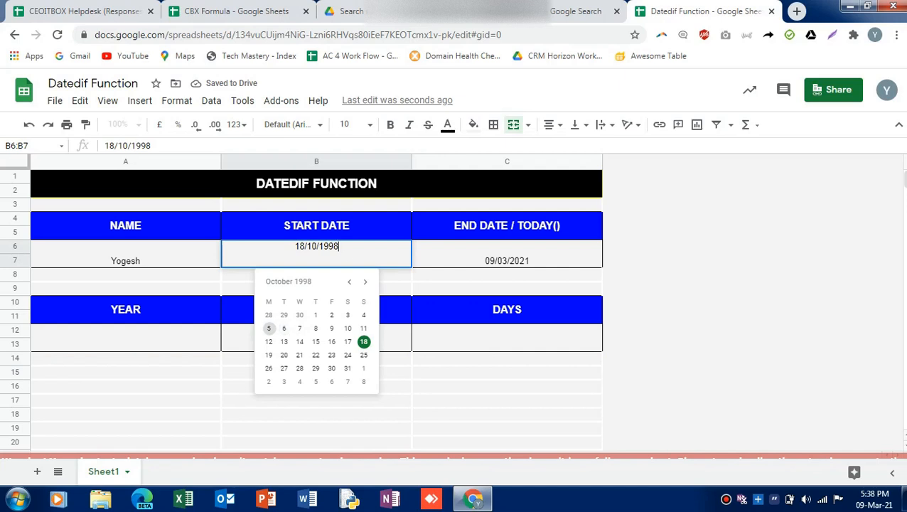
pyautogui.doubleClick(349, 282)
pyautogui.doubleClick(349, 282)
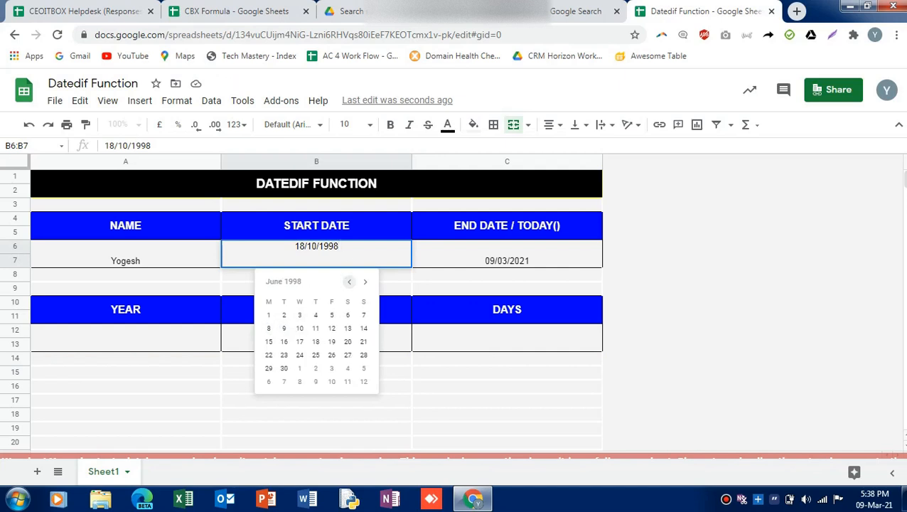
pyautogui.doubleClick(349, 281)
pyautogui.doubleClick(349, 281)
pyautogui.doubleClick(349, 281)
pyautogui.doubleClick(349, 282)
pyautogui.doubleClick(349, 282)
pyautogui.doubleClick(349, 281)
pyautogui.click(349, 282)
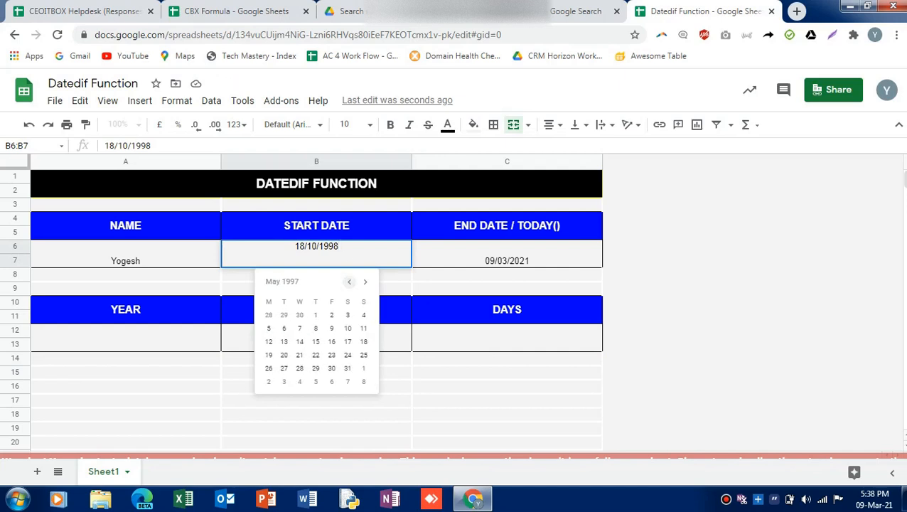
pyautogui.click(284, 341)
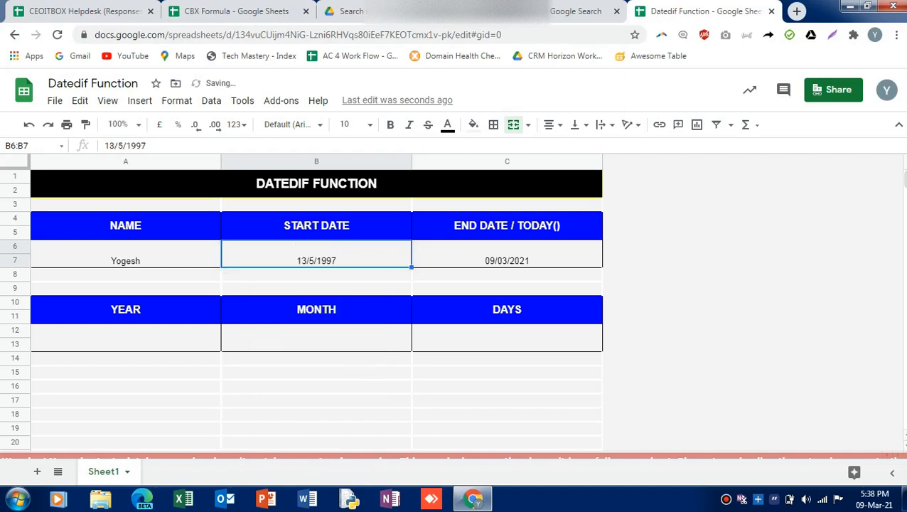
# Step: Replace the entry under the NAME header in cell A6 with another person's first name
pyautogui.click(126, 254)
pyautogui.press('Delete')
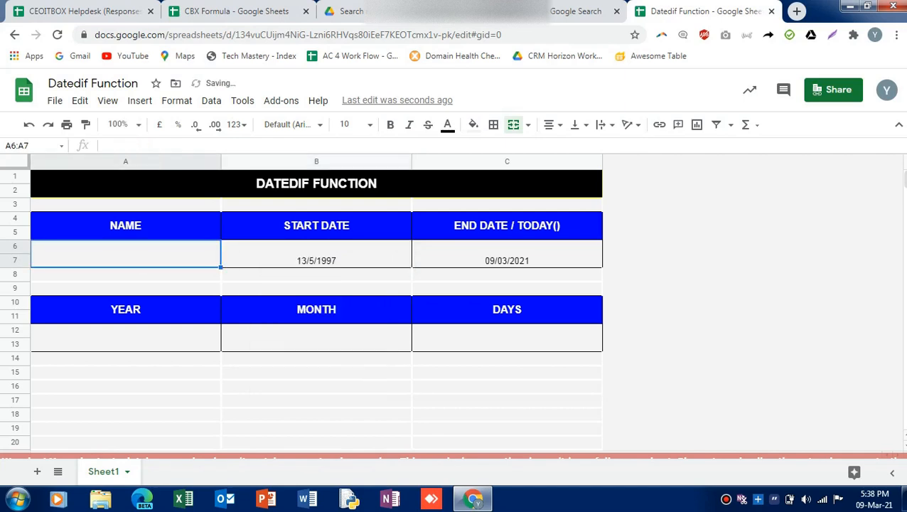
pyautogui.write('rA')
pyautogui.press('BackSpace')
pyautogui.press('BackSpace')
pyautogui.write('R')
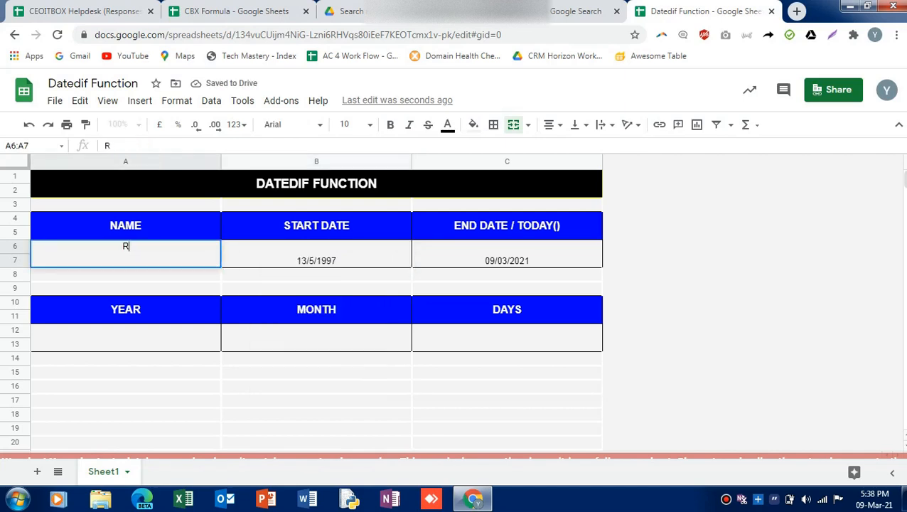
pyautogui.write('ahul')
pyautogui.press('Return')
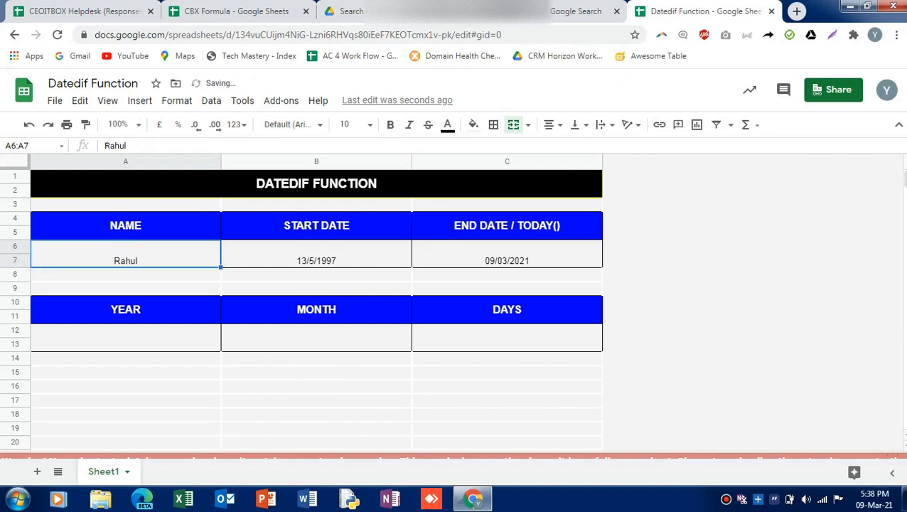
# Step: Enter =DATEDIF(B6,C6,"Y") in cell A12 under the YEAR header to count the full years between the dates
pyautogui.click(126, 338)
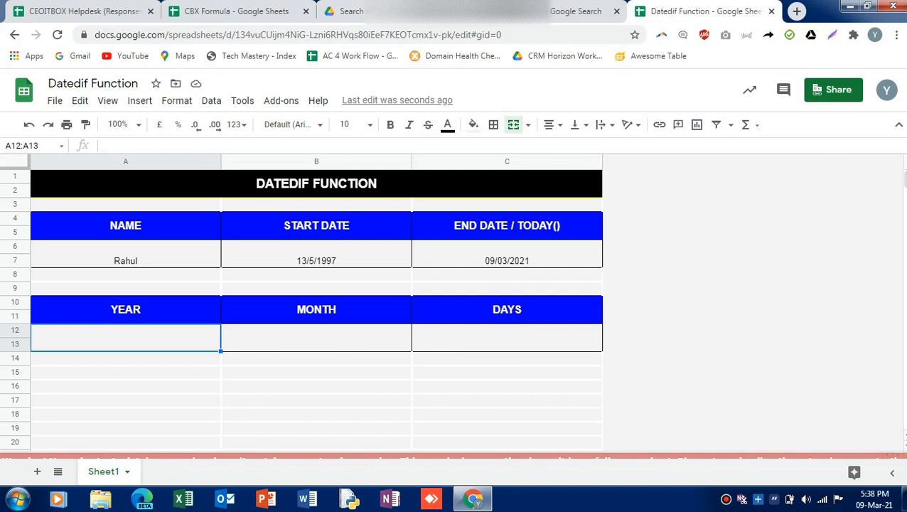
pyautogui.write('=datedif')
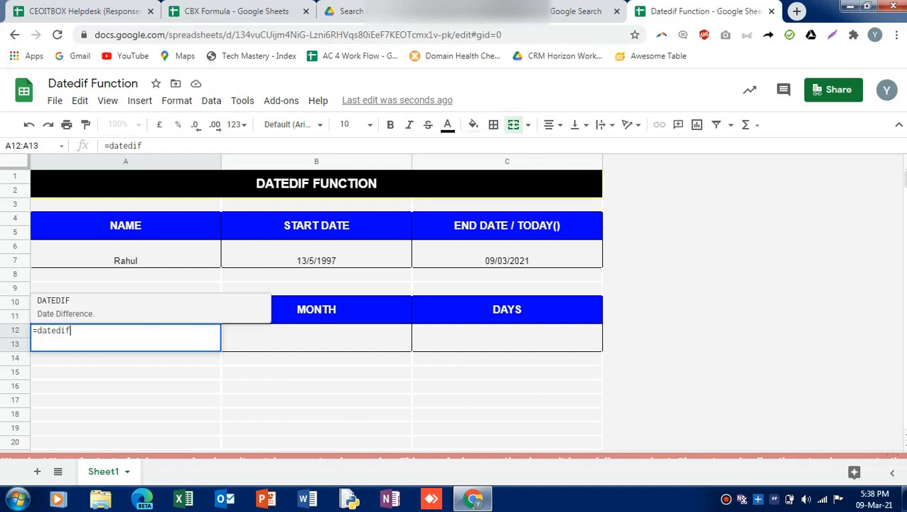
pyautogui.press('Tab')
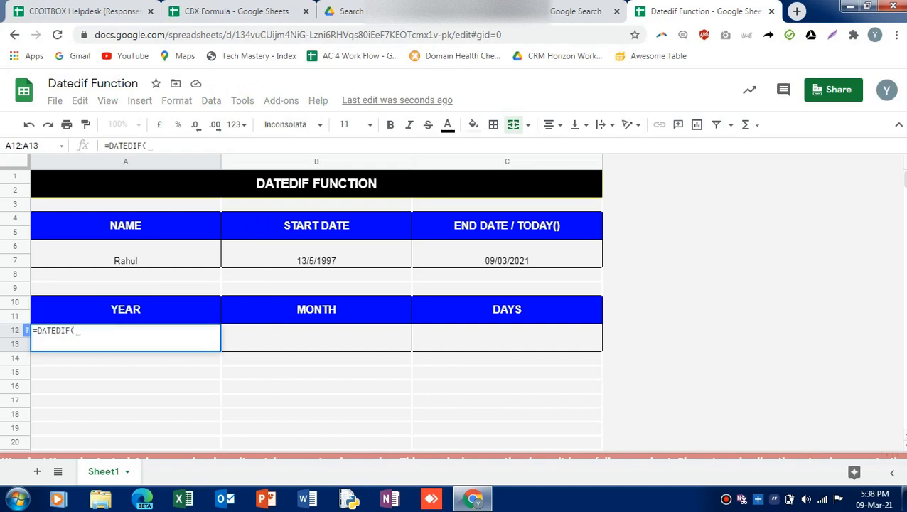
pyautogui.click(317, 257)
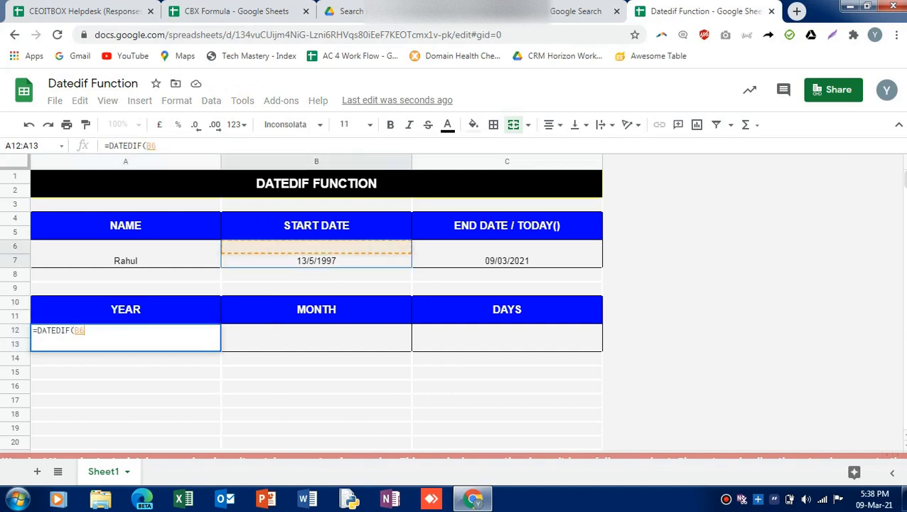
pyautogui.write(',')
pyautogui.click(507, 257)
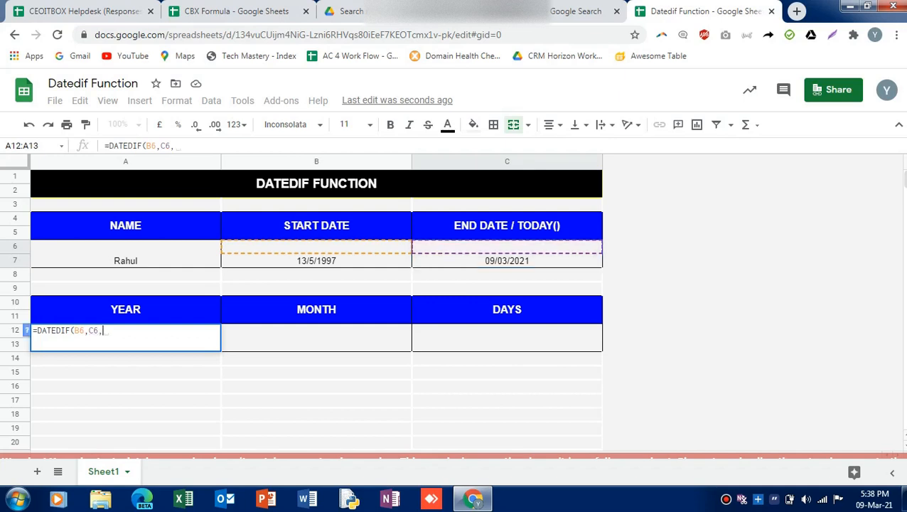
pyautogui.write(',"Y")')
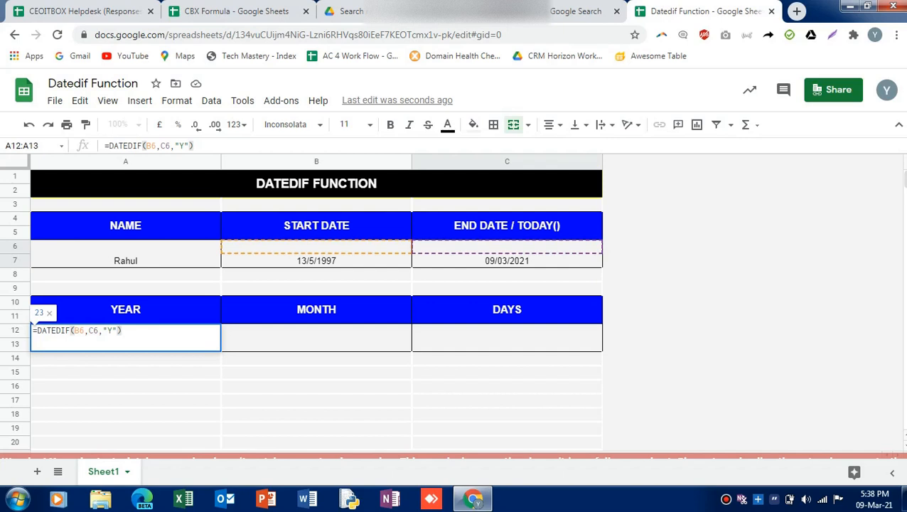
pyautogui.press('Return')
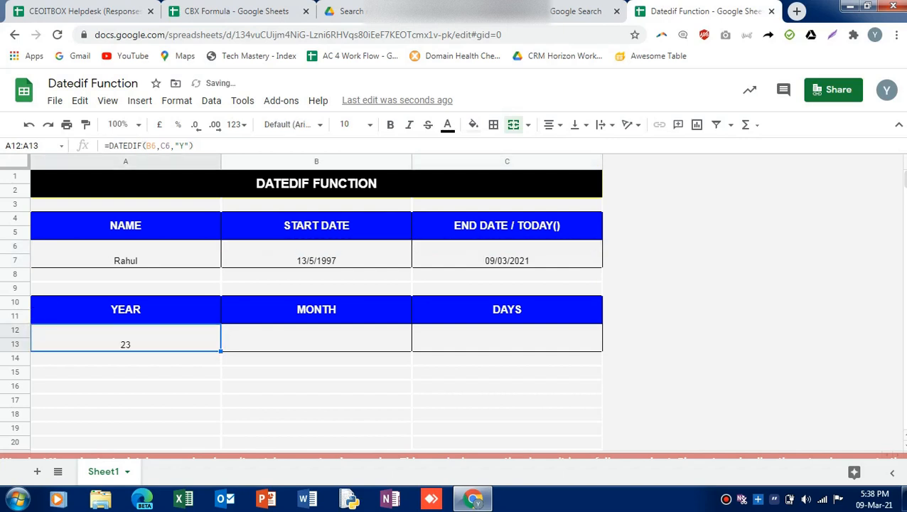
# Step: Enter =DATEDIF(B6,C6,"YM") in cell B12 under the MONTH header to count the months left over after full years
pyautogui.click(317, 338)
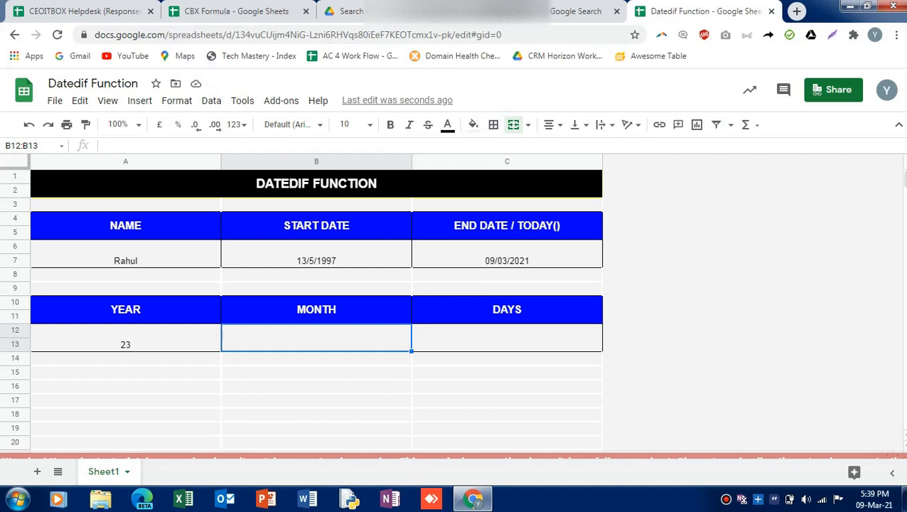
pyautogui.write('=dat')
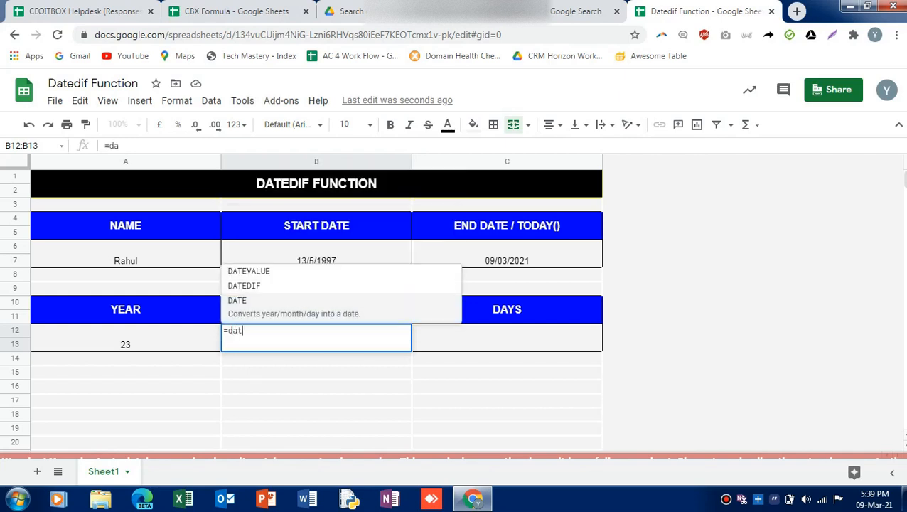
pyautogui.write('edif')
pyautogui.press('Tab')
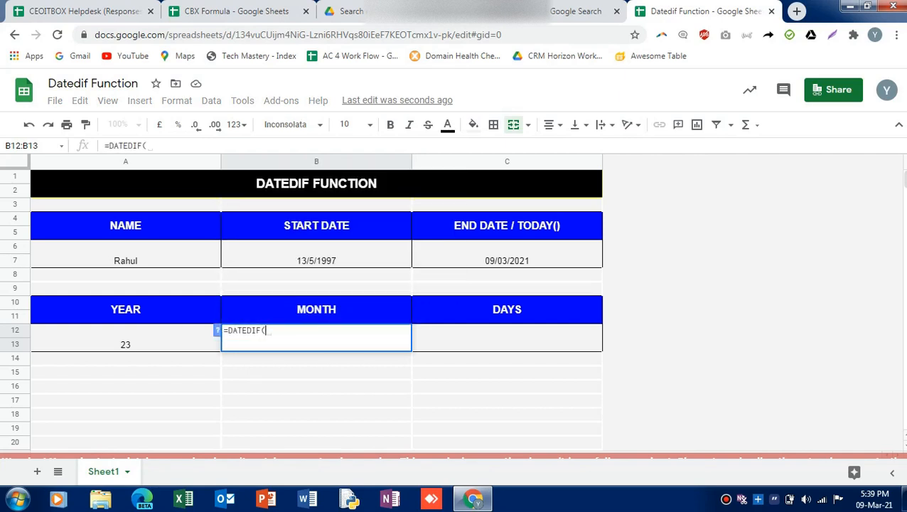
pyautogui.click(316, 246)
pyautogui.write(',')
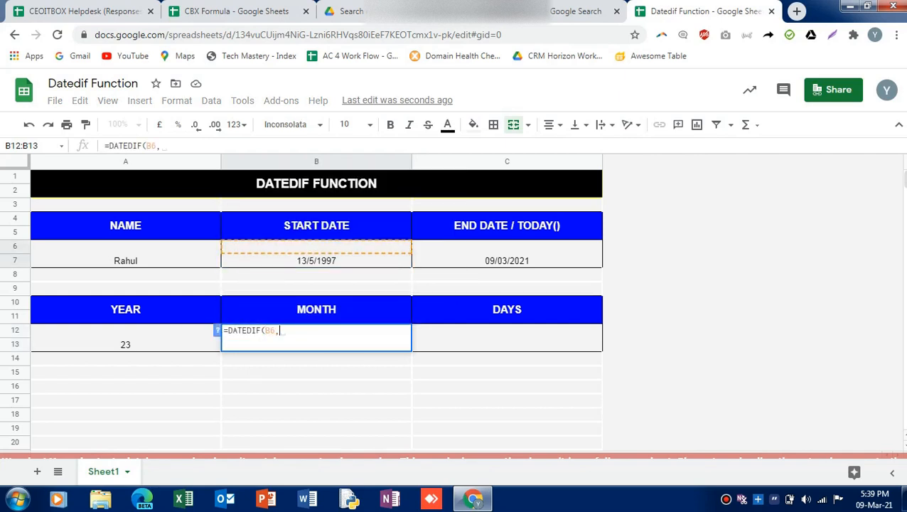
pyautogui.click(507, 246)
pyautogui.write(',"')
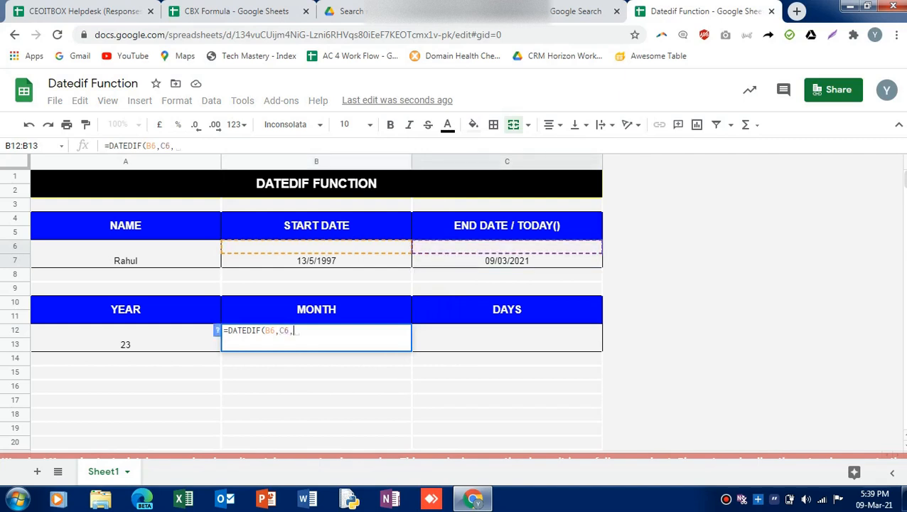
pyautogui.write('Y')
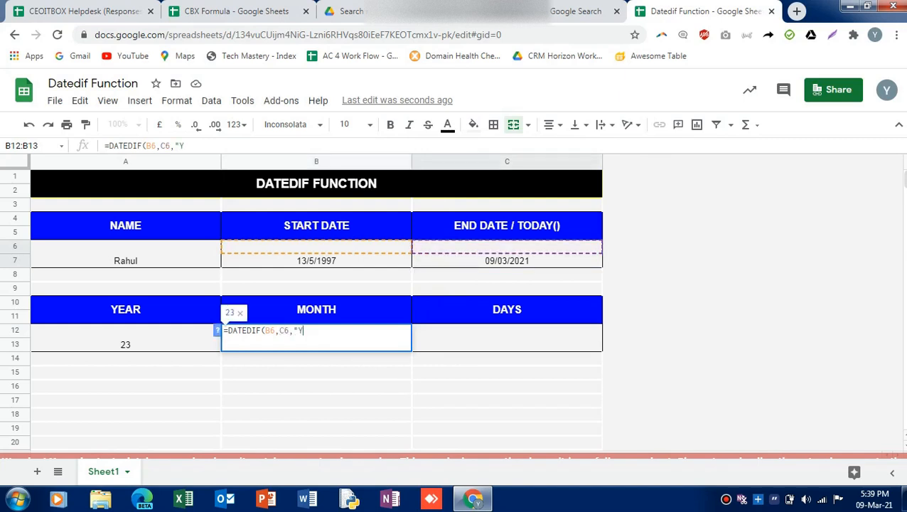
pyautogui.write('M")')
pyautogui.press('Return')
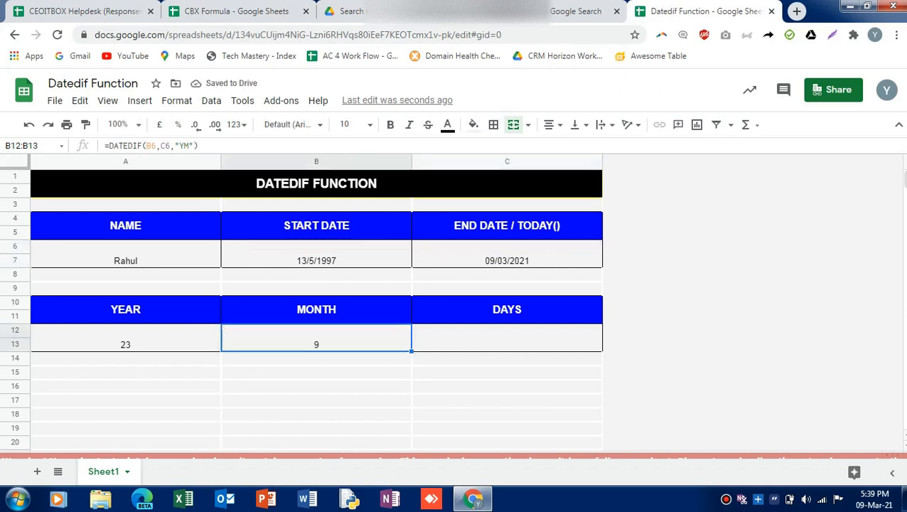
# Step: Enter =DATEDIF(B6,C6,"MD") in cell C12 under the DAYS header to count the days left over after full months
pyautogui.click(126, 337)
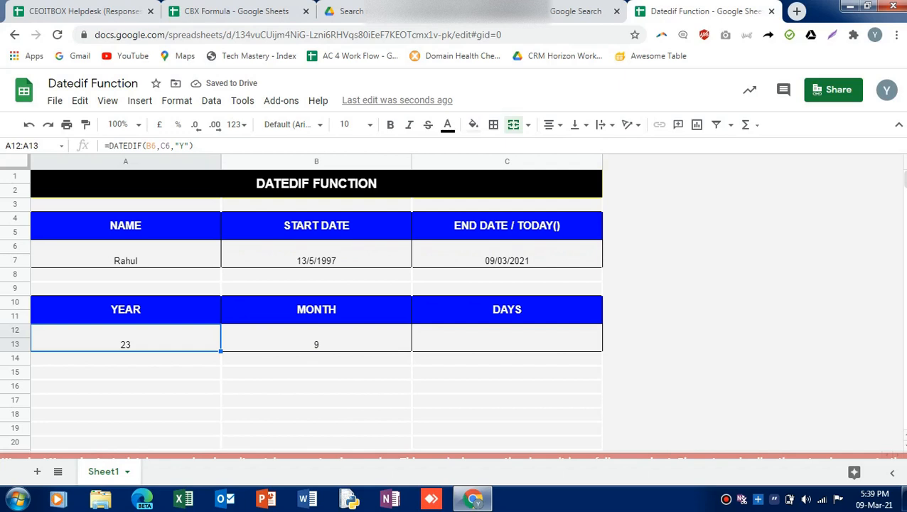
pyautogui.click(316, 338)
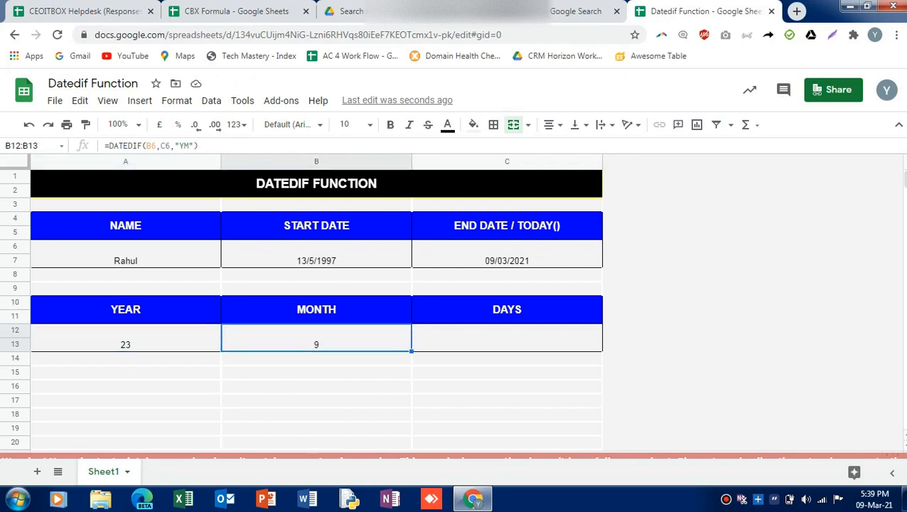
pyautogui.click(507, 337)
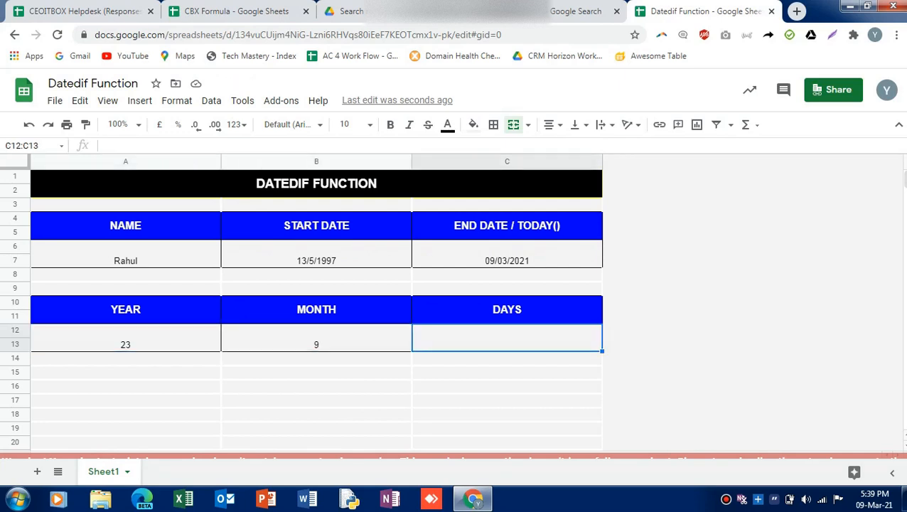
pyautogui.write('=datedif')
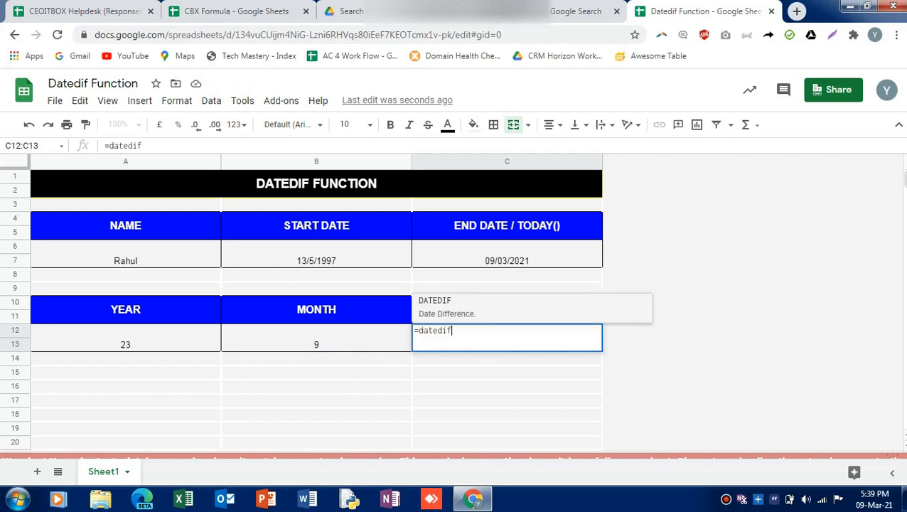
pyautogui.press('Tab')
pyautogui.click(316, 253)
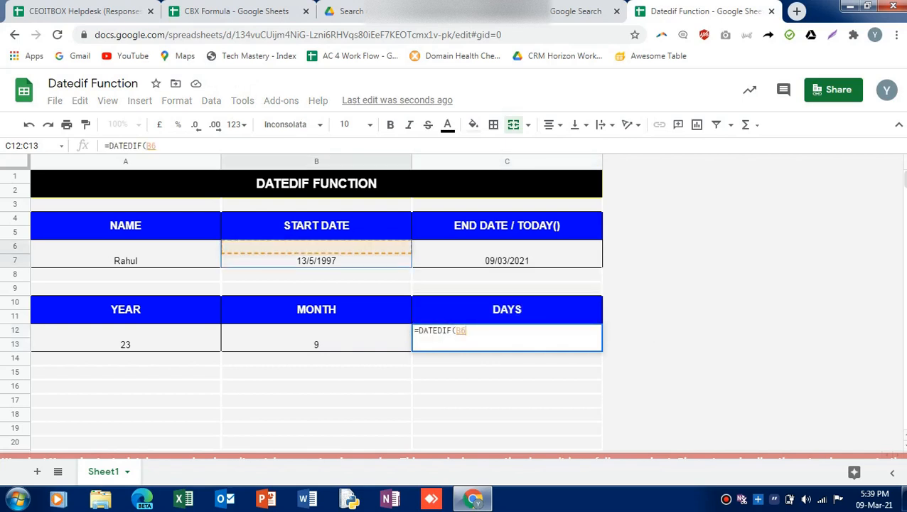
pyautogui.write(',')
pyautogui.click(506, 253)
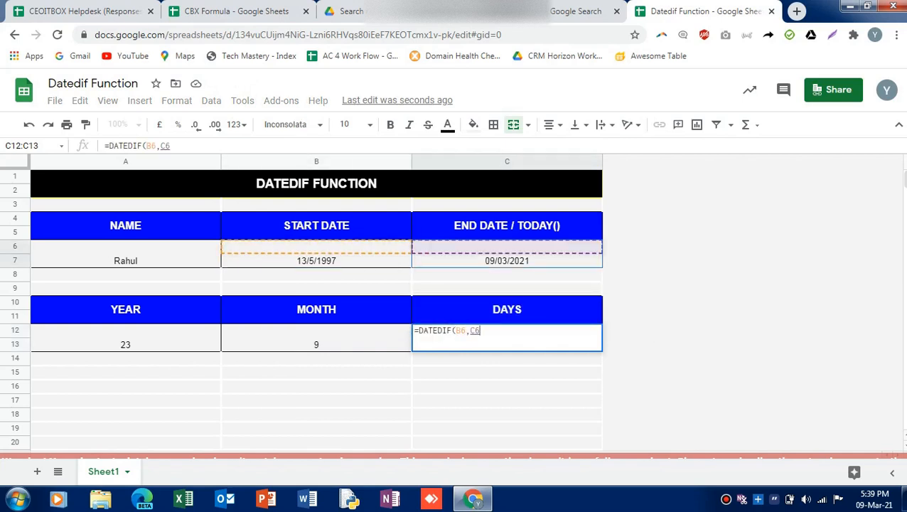
pyautogui.write(',"M')
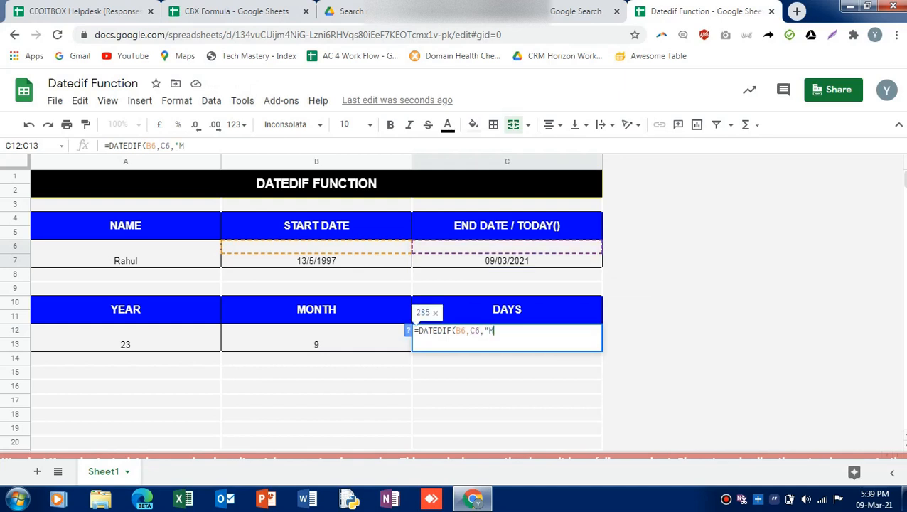
pyautogui.write('D")')
pyautogui.press('Return')
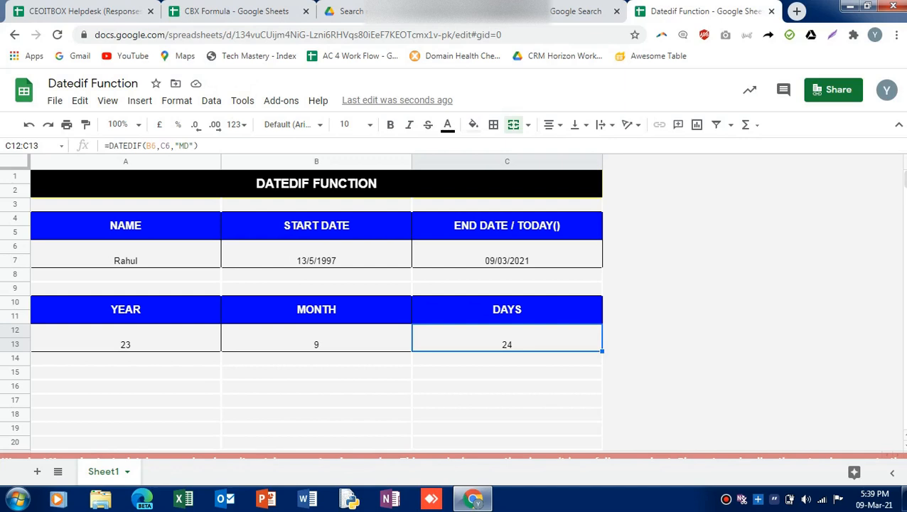
pyautogui.click(125, 338)
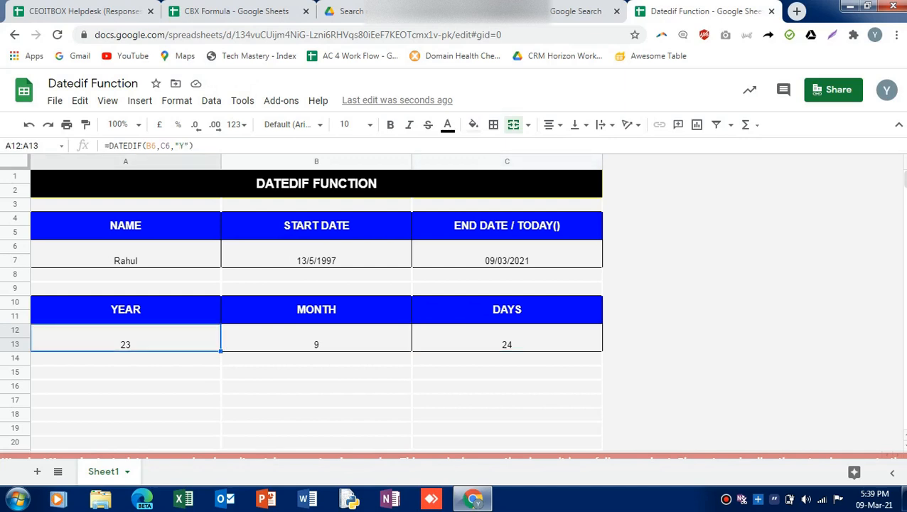
pyautogui.click(317, 338)
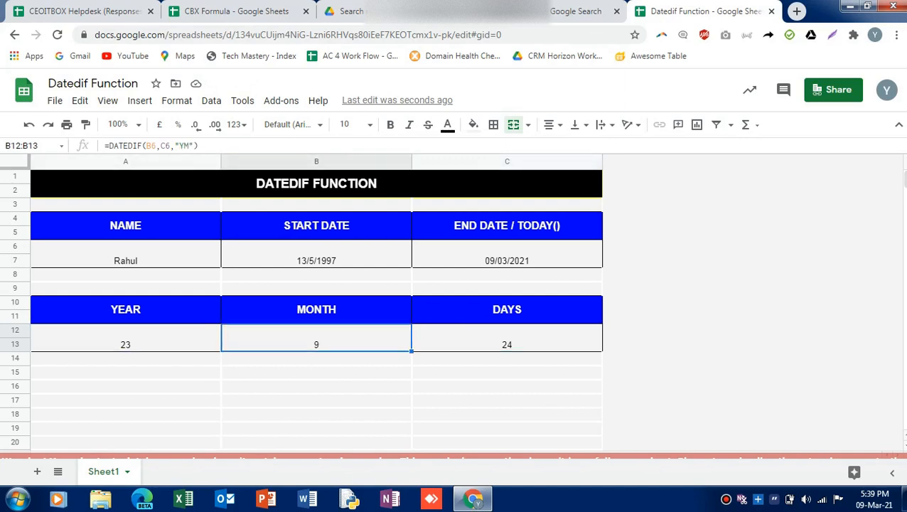
pyautogui.click(507, 338)
pyautogui.click(316, 253)
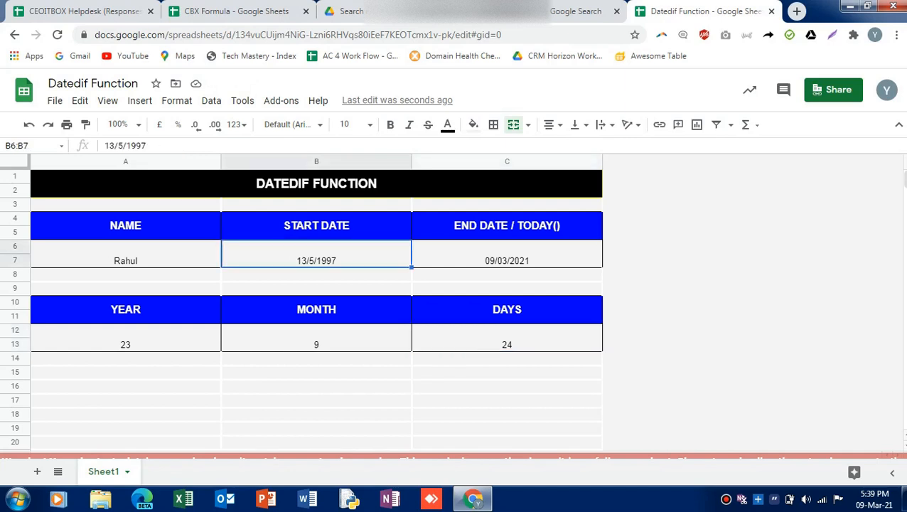